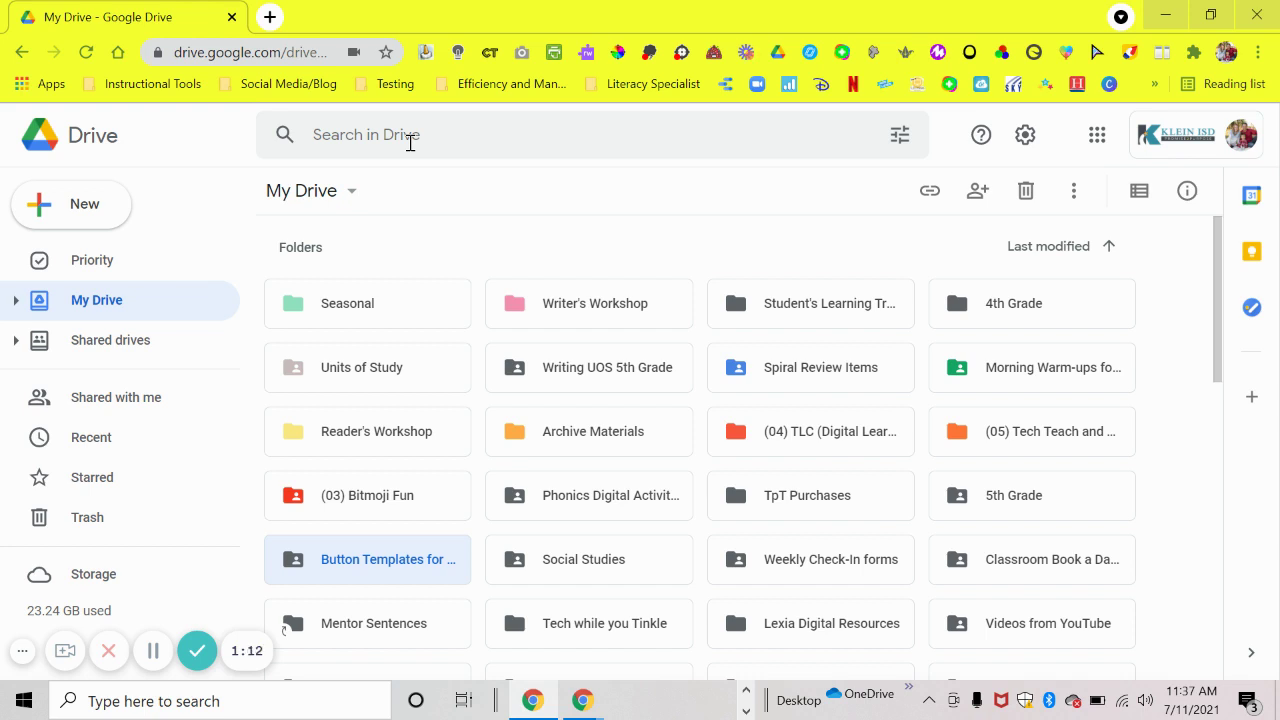
# Search Drive for files matching "untitled".
pyautogui.click(413, 143)
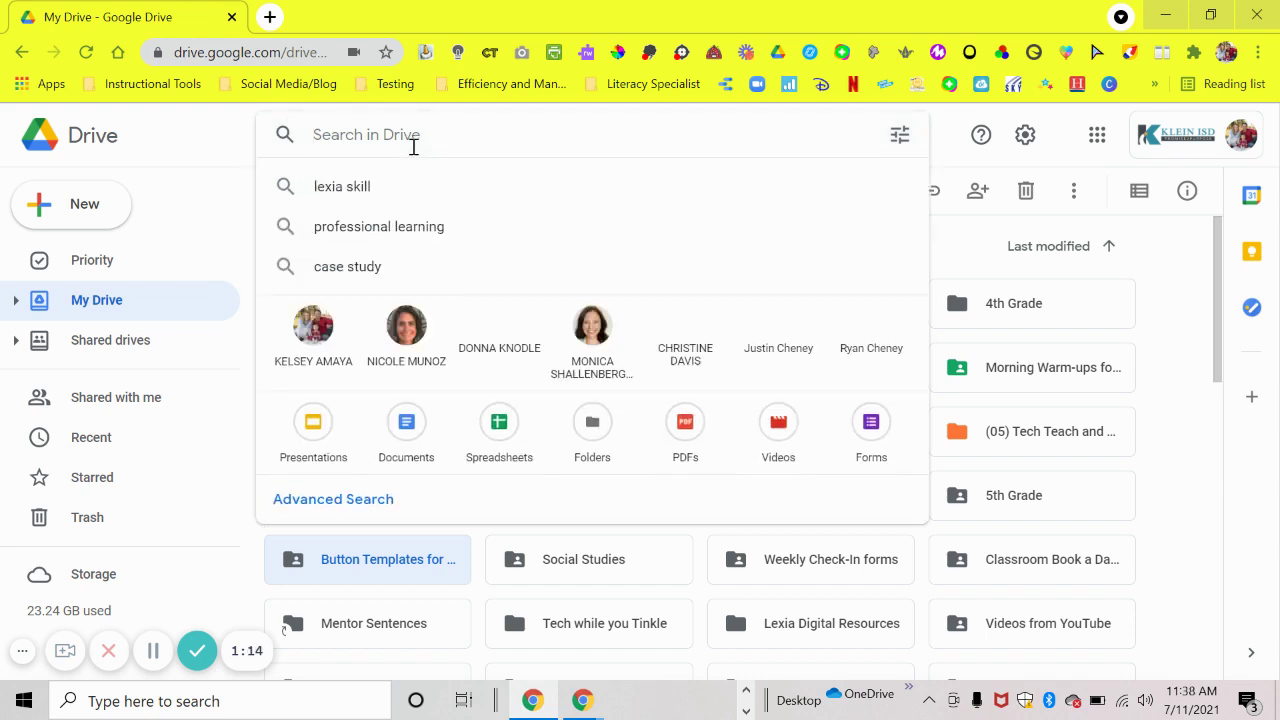
pyautogui.write('untilt')
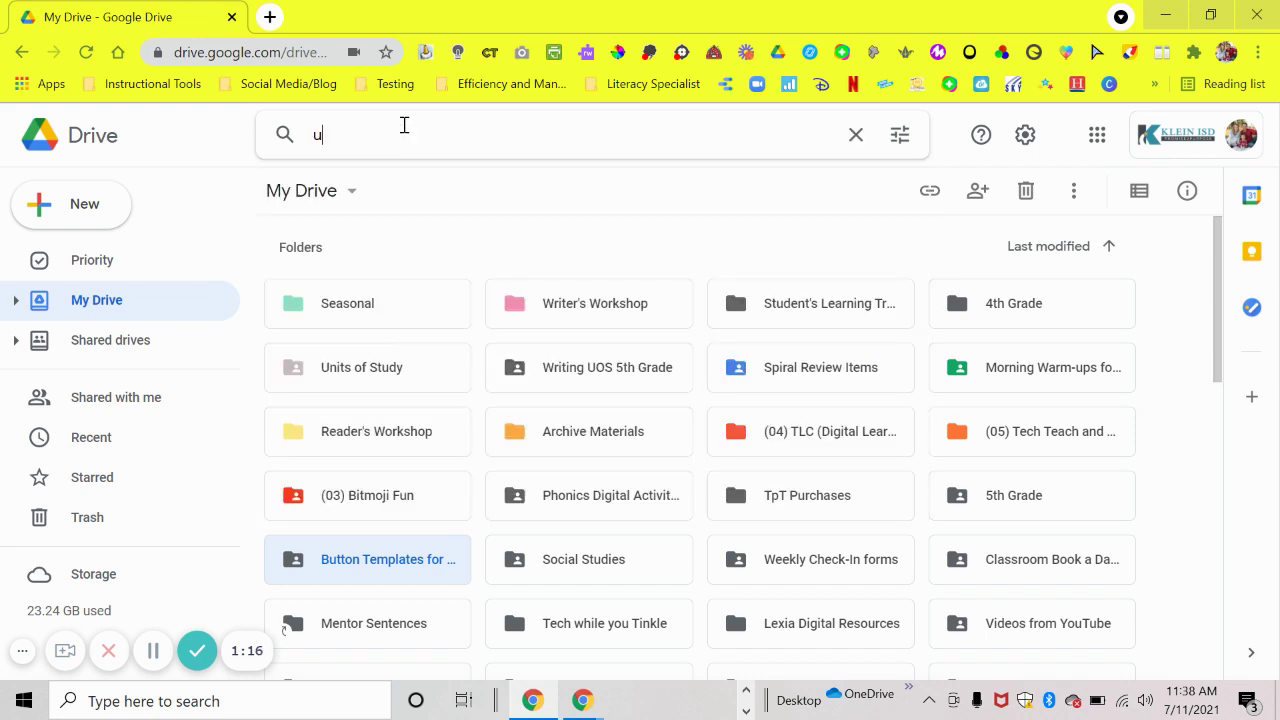
pyautogui.press('BackSpace')
pyautogui.press('BackSpace')
pyautogui.write('tled')
pyautogui.press('Return')
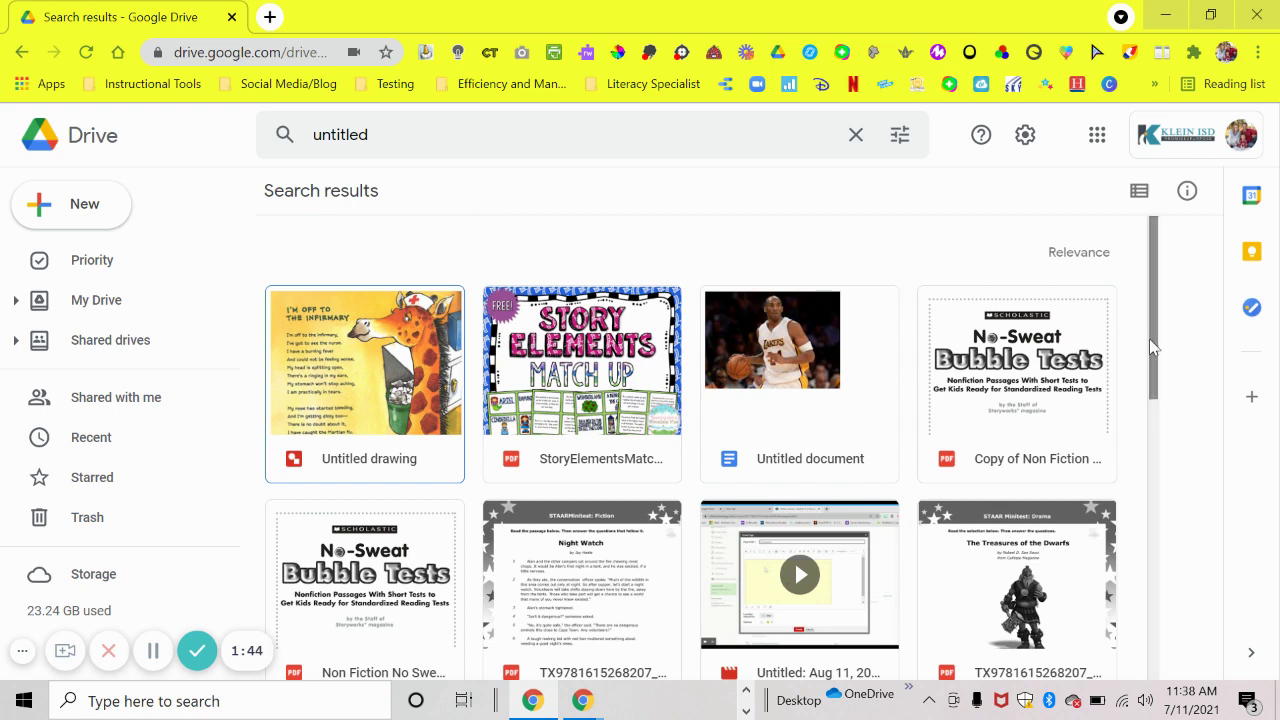
# Rename the untitled document containing the thank-you notes as "Thank You Cards".
pyautogui.moveTo(1154, 349); pyautogui.dragTo(1148, 460)
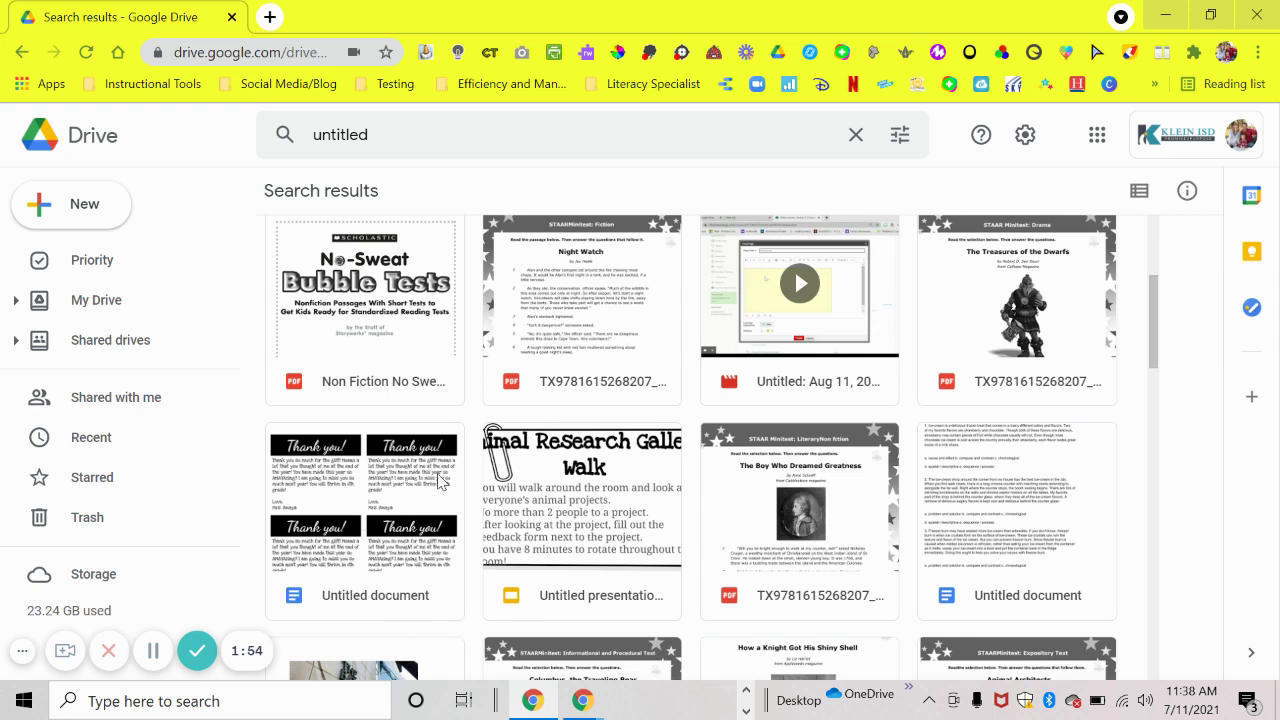
pyautogui.rightClick(404, 552)
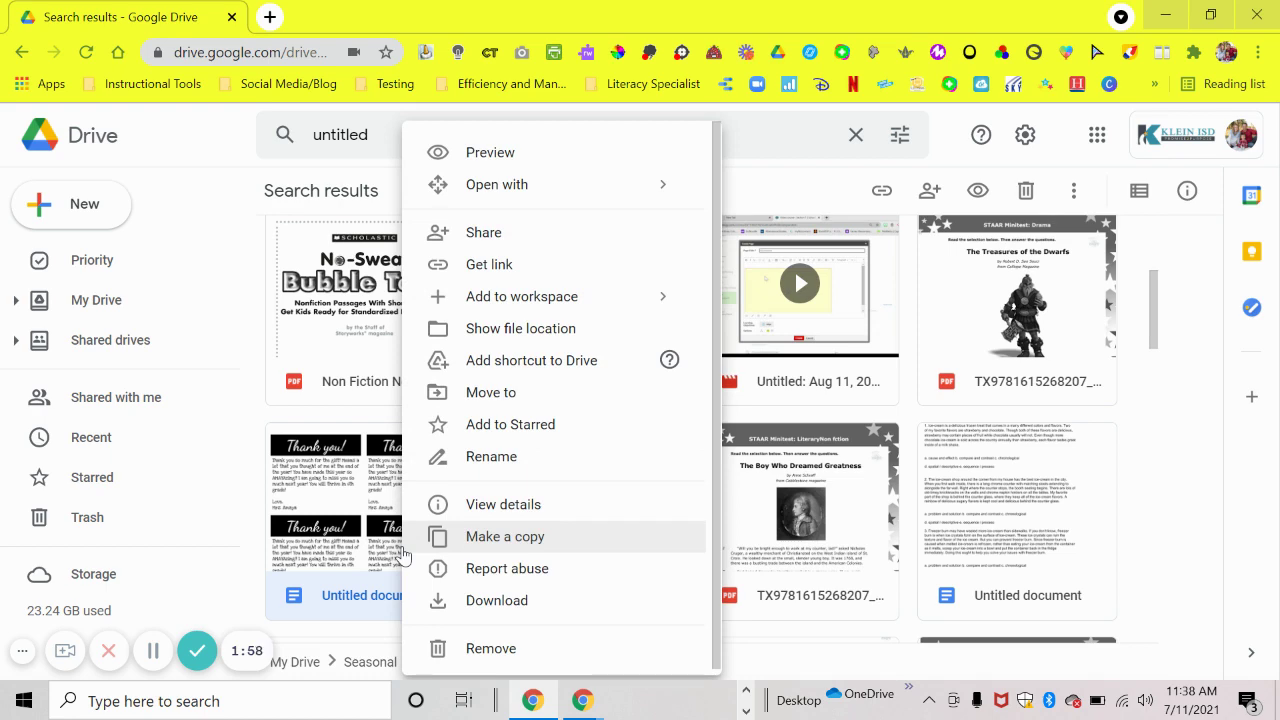
pyautogui.click(472, 458)
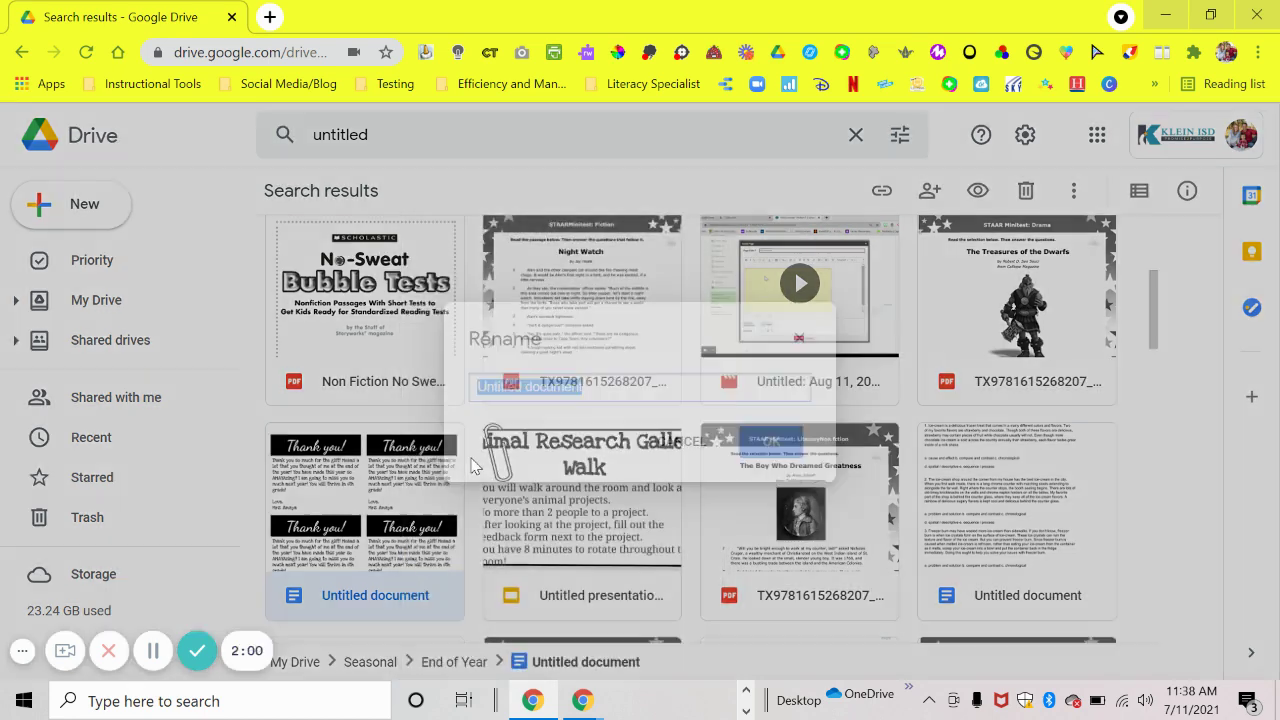
pyautogui.write('Thank You Cards')
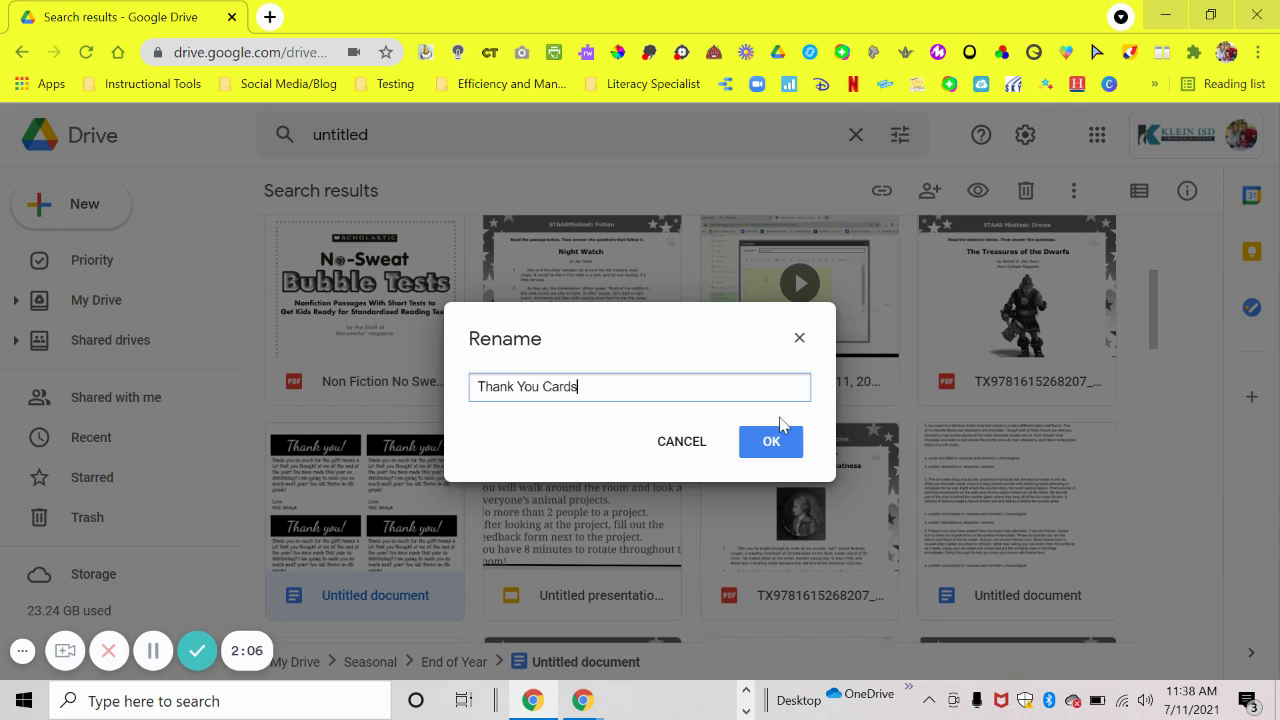
pyautogui.click(776, 446)
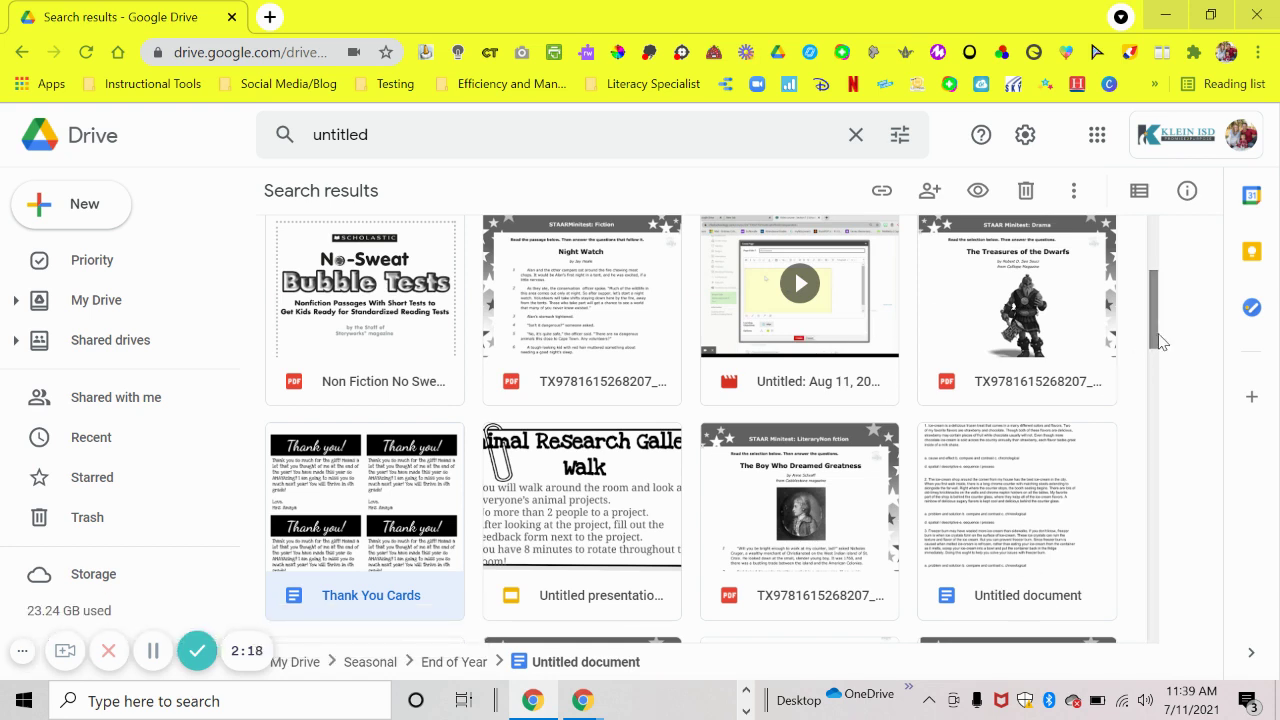
# Remove the untitled document with the building photo thumbnail from Drive and confirm the removal.
pyautogui.moveTo(1158, 338); pyautogui.dragTo(1155, 403)
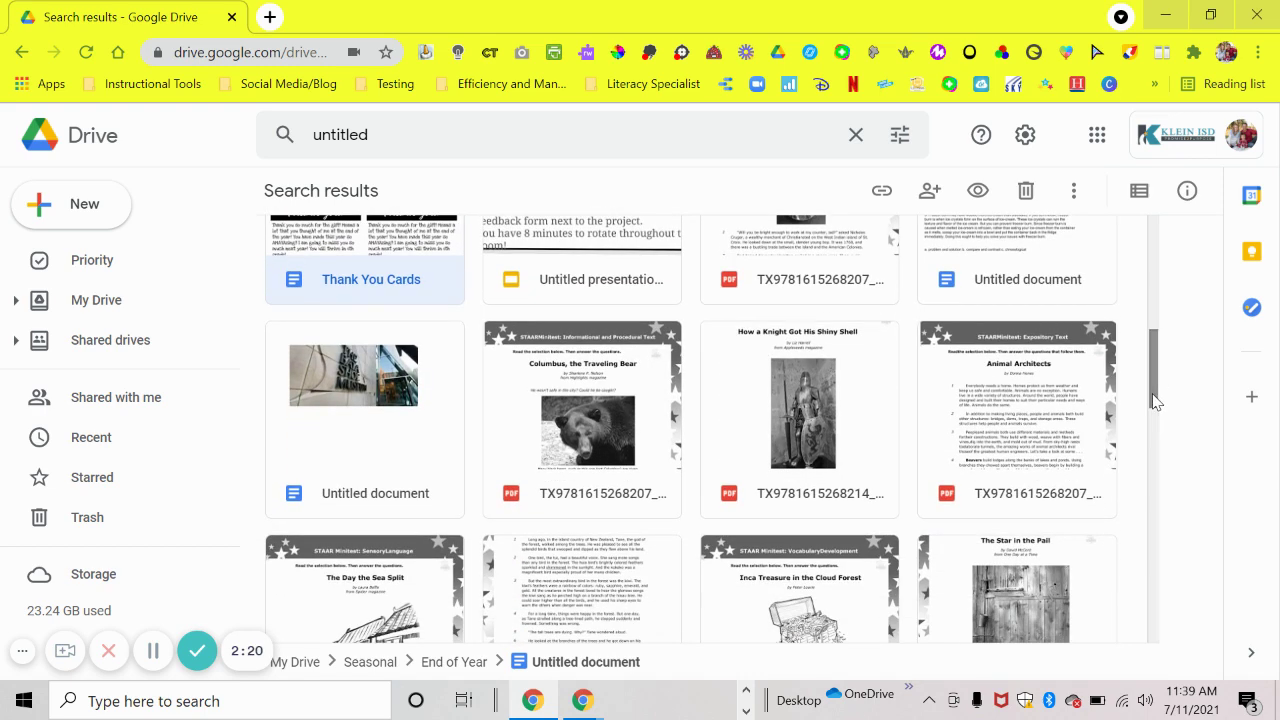
pyautogui.rightClick(363, 436)
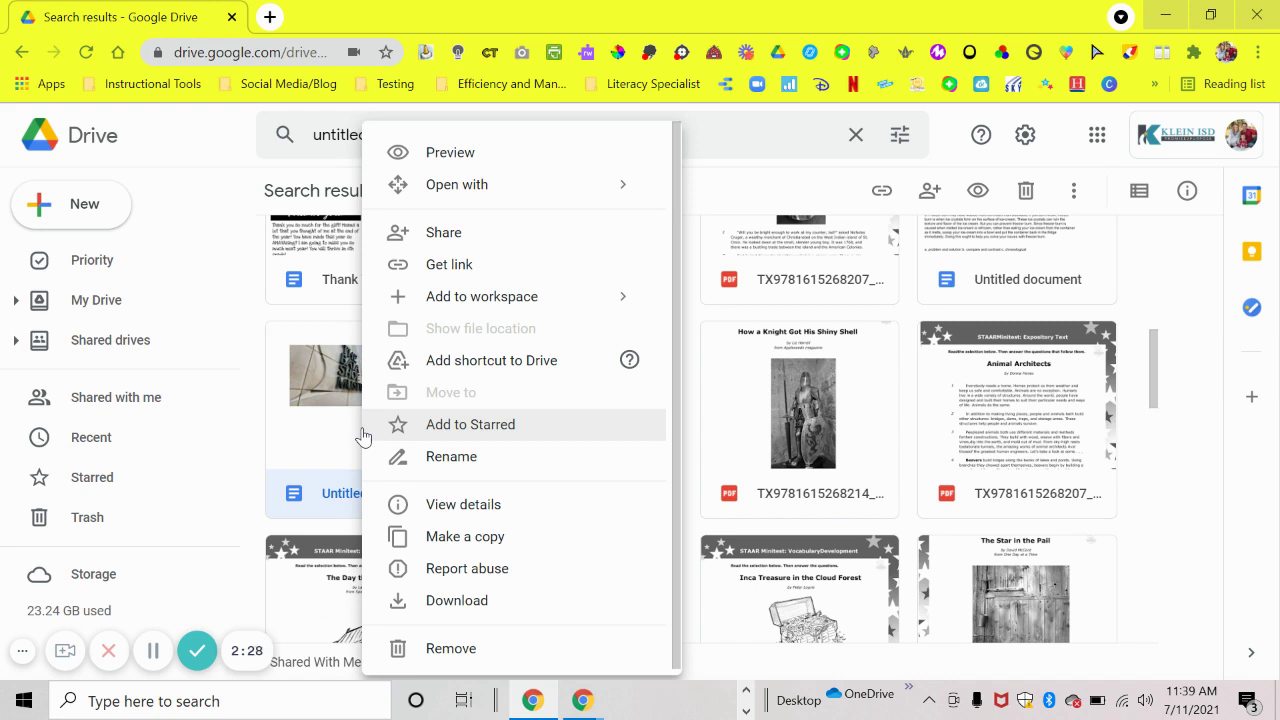
pyautogui.click(447, 649)
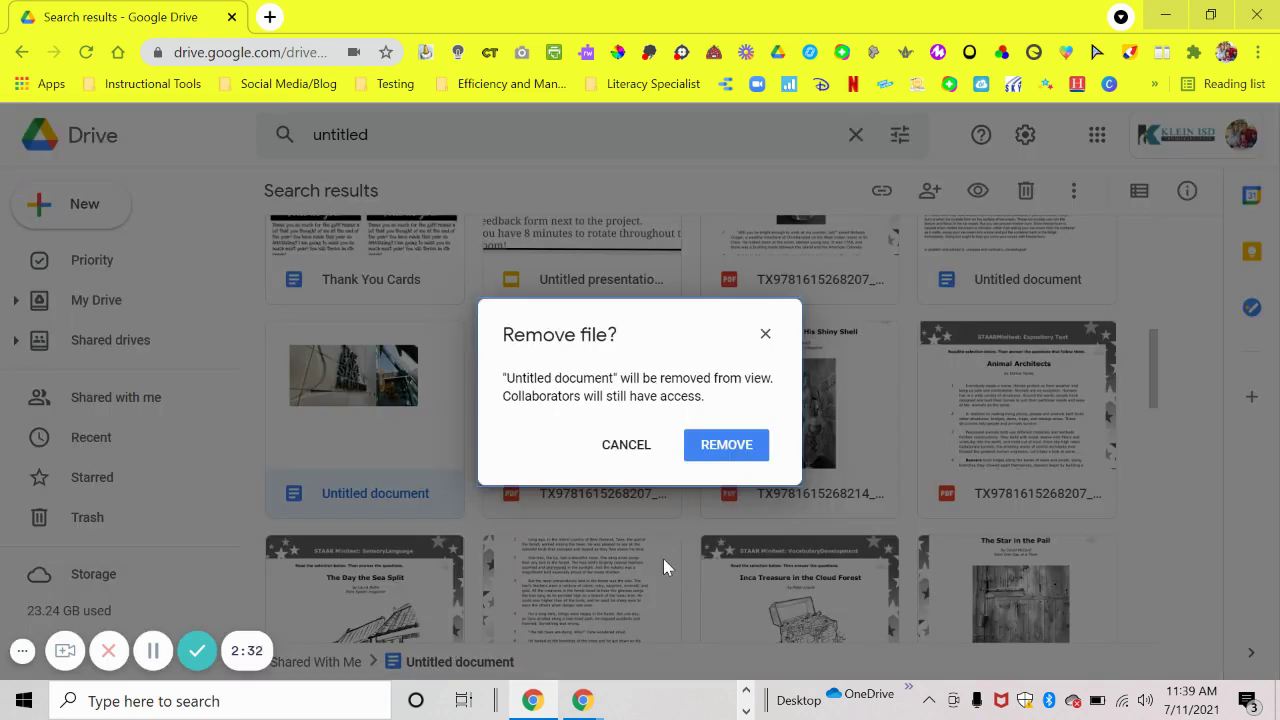
pyautogui.click(702, 456)
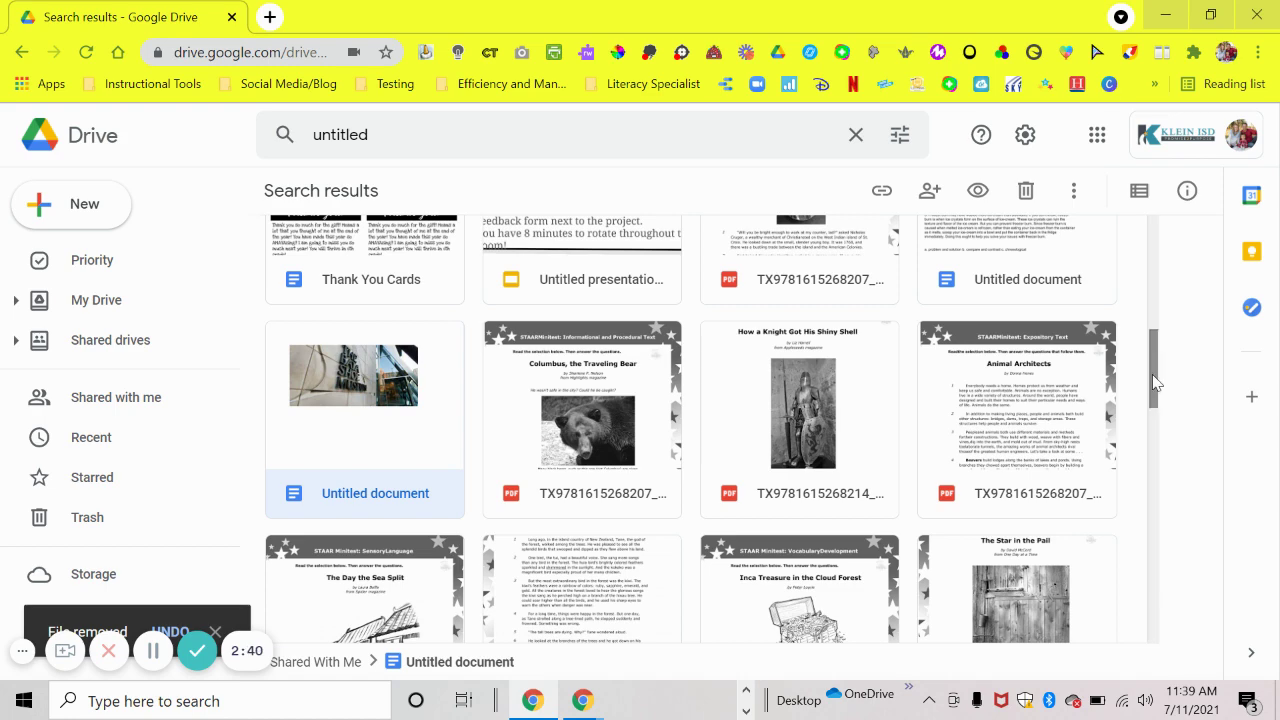
# Replace the current Drive search with "copy of" to look for duplicated files.
pyautogui.moveTo(1157, 378); pyautogui.dragTo(1157, 325)
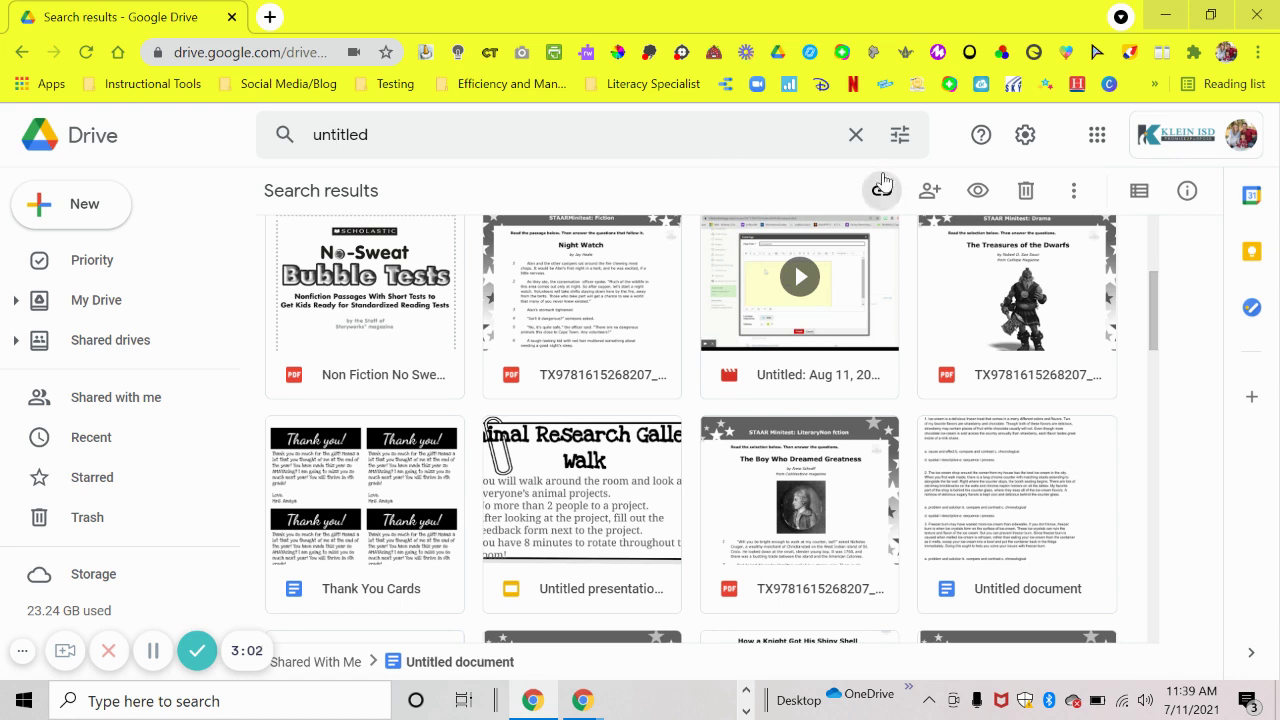
pyautogui.click(858, 136)
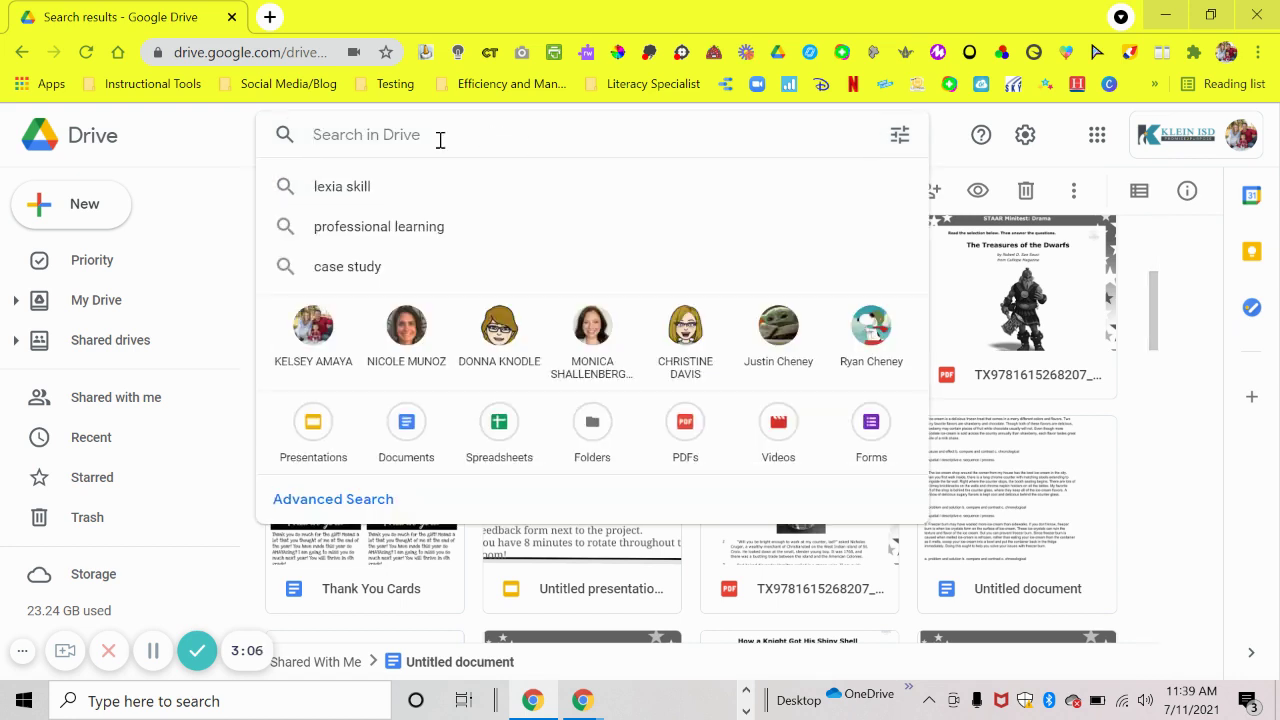
pyautogui.write('copy of')
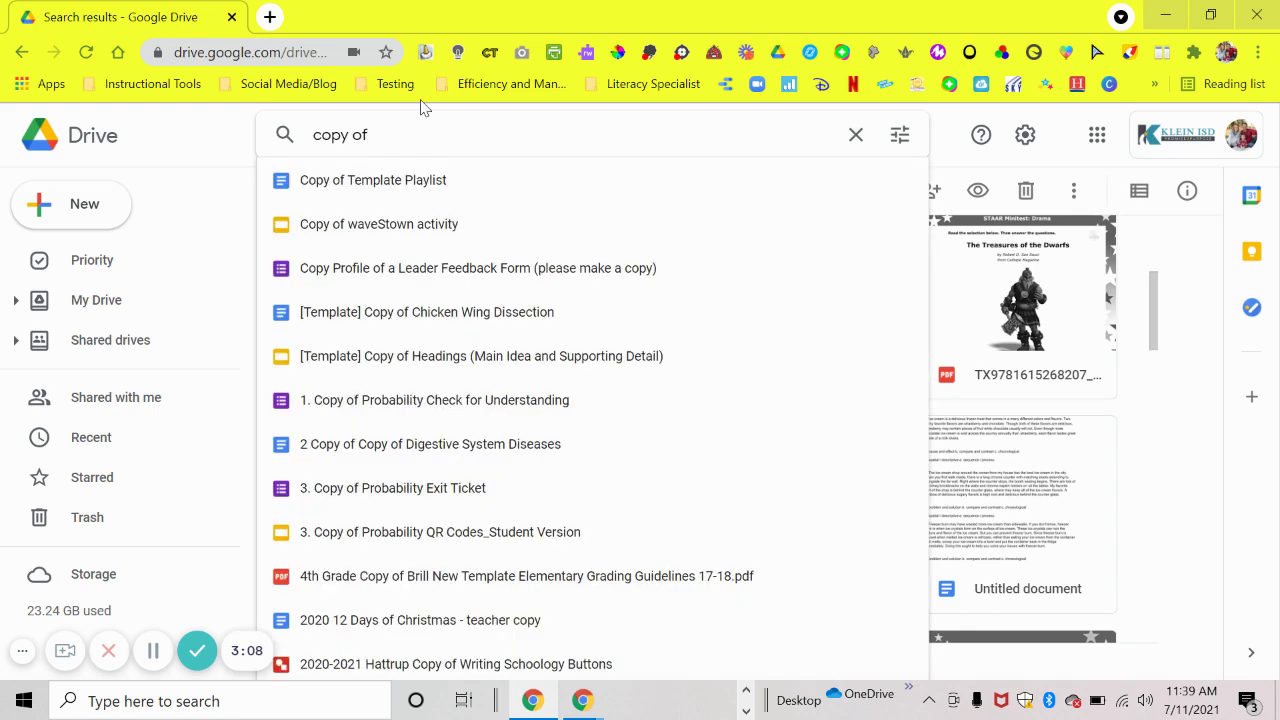
pyautogui.press('Return')
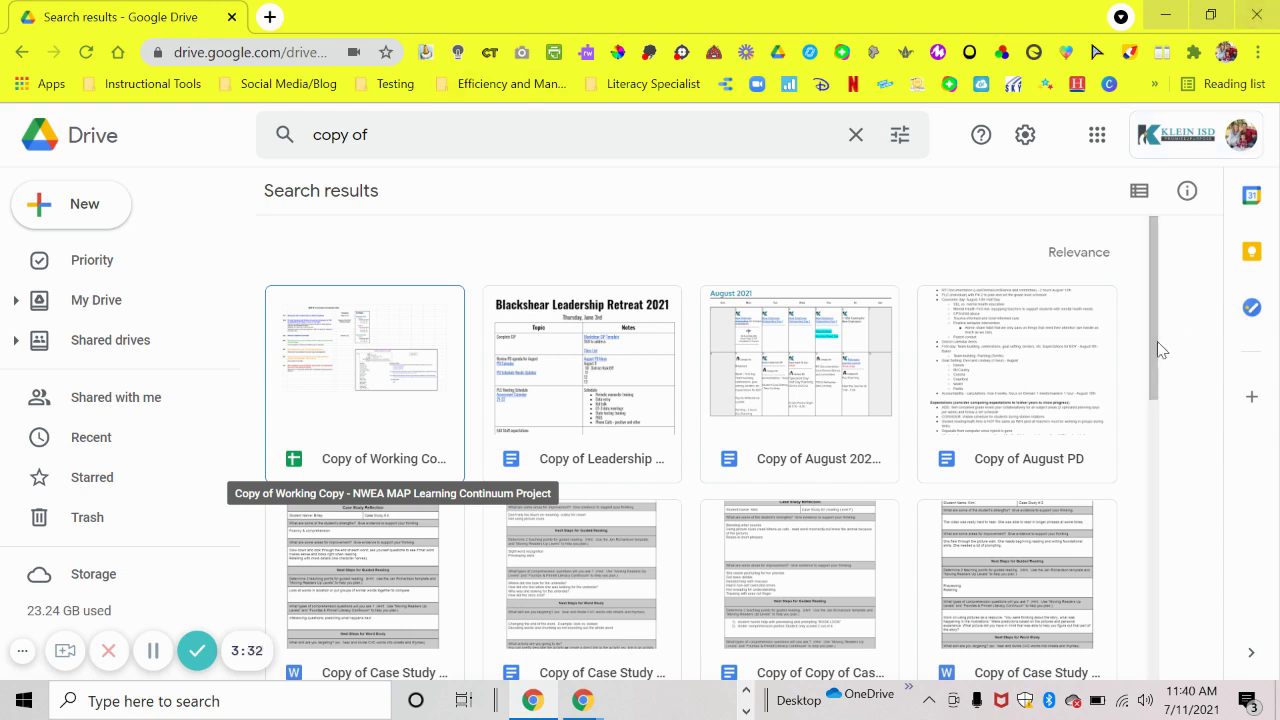
# Rename "Copy of Poetry Test.pdf" to "Poetry Test.pdf" by deleting the "Copy of" prefix.
pyautogui.moveTo(1158, 343); pyautogui.dragTo(1147, 653)
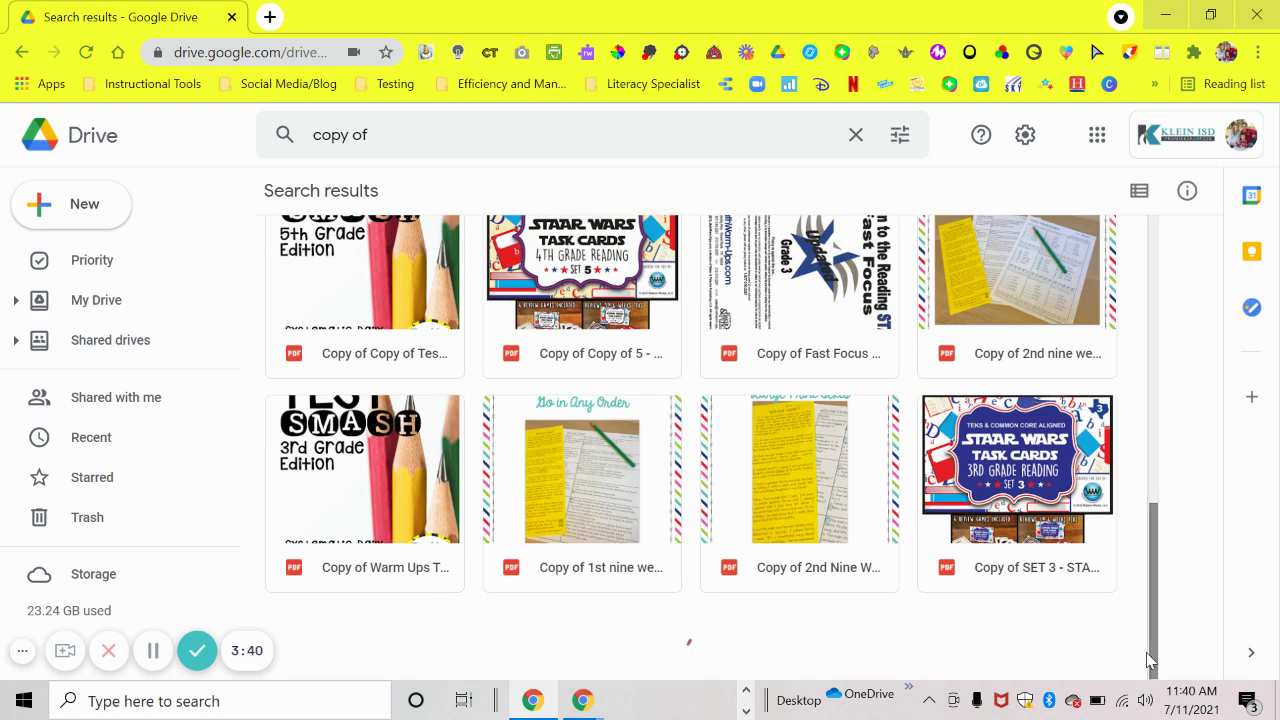
pyautogui.moveTo(1155, 610); pyautogui.dragTo(1147, 485)
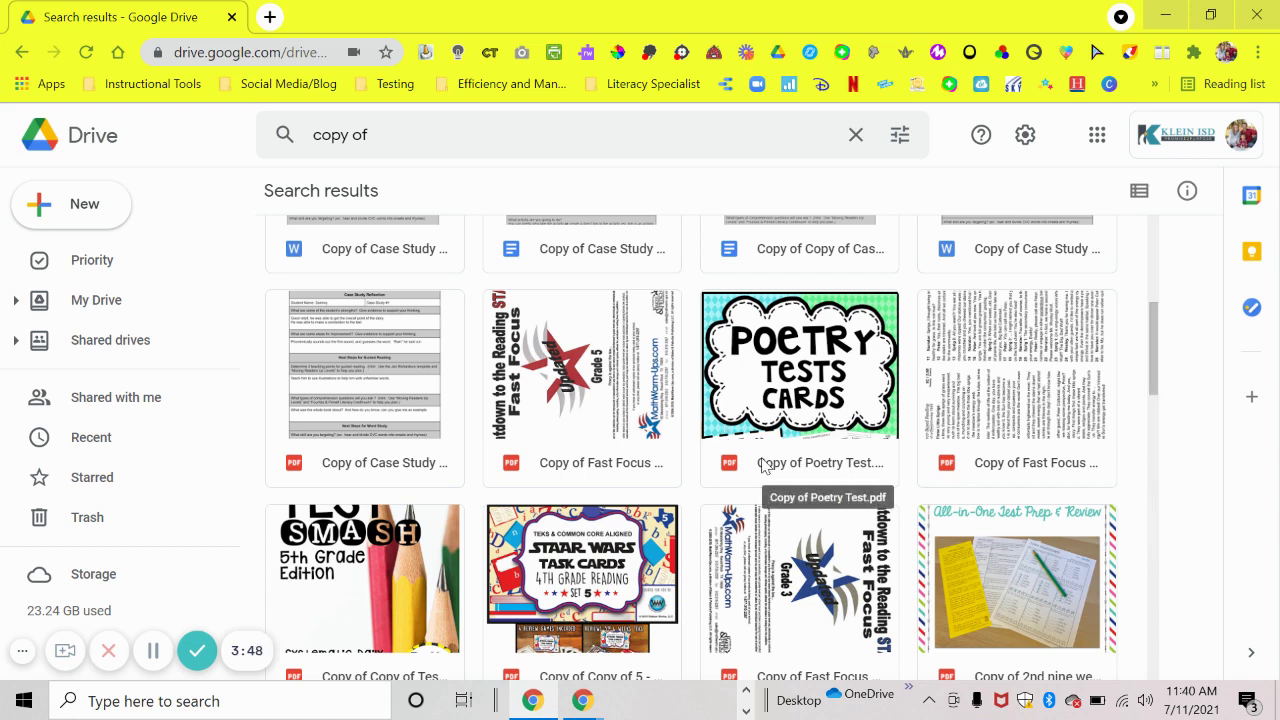
pyautogui.rightClick(803, 383)
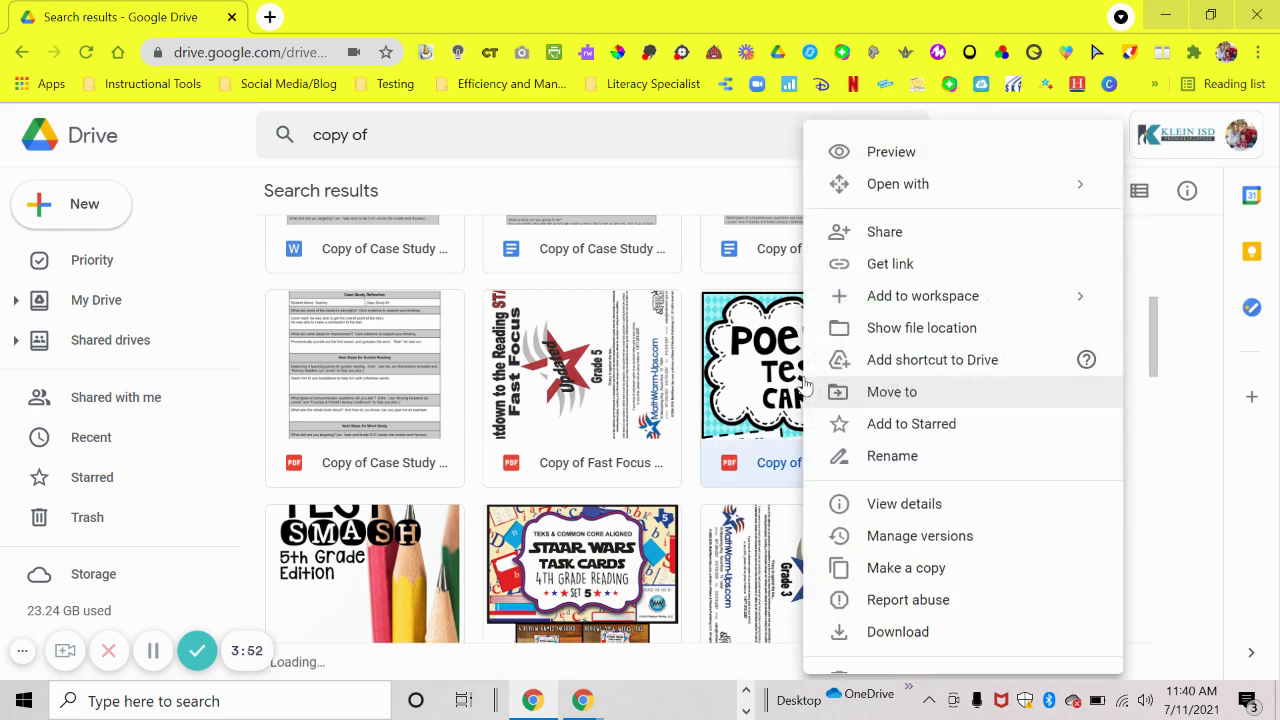
pyautogui.click(857, 458)
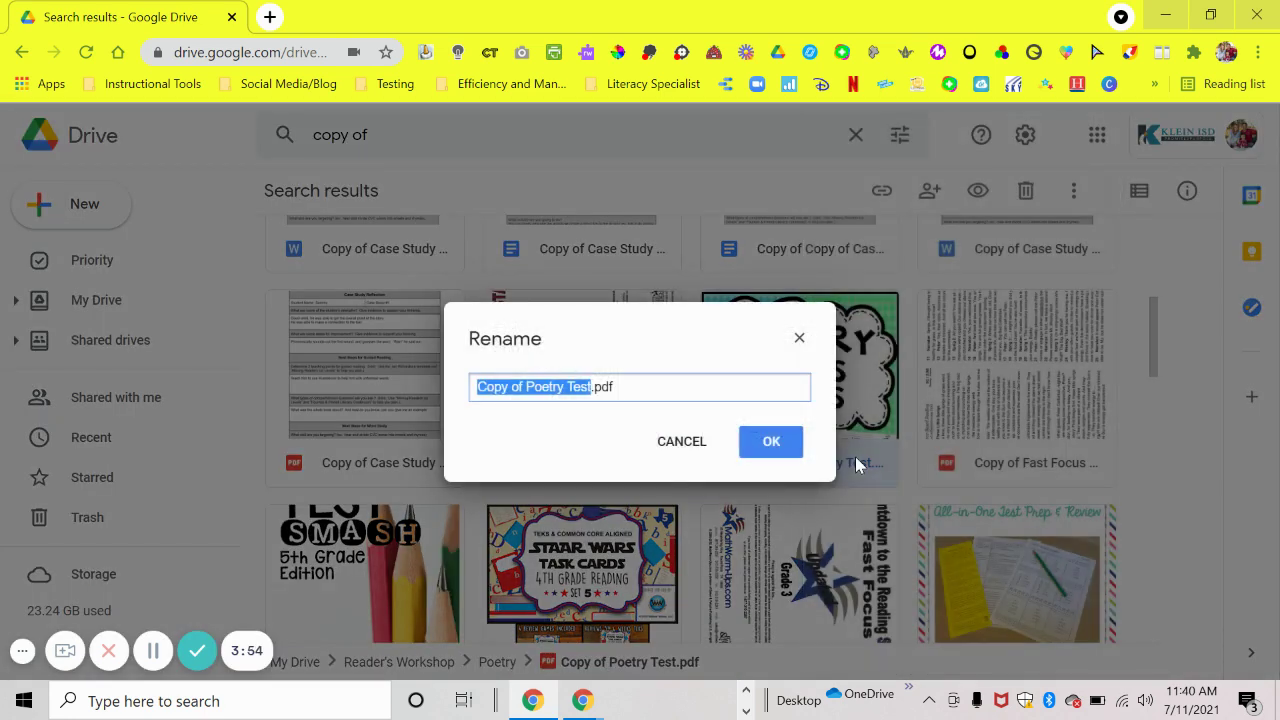
pyautogui.click(500, 380)
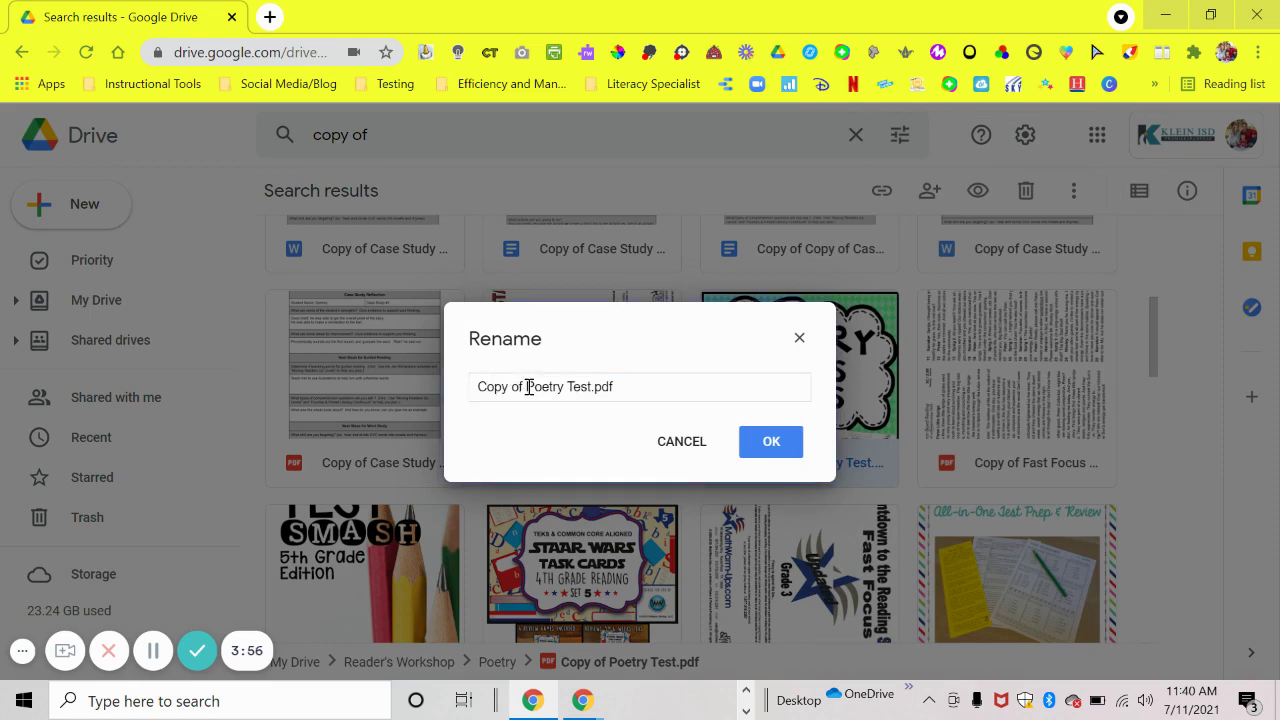
pyautogui.moveTo(523, 385); pyautogui.dragTo(456, 388)
pyautogui.press('BackSpace')
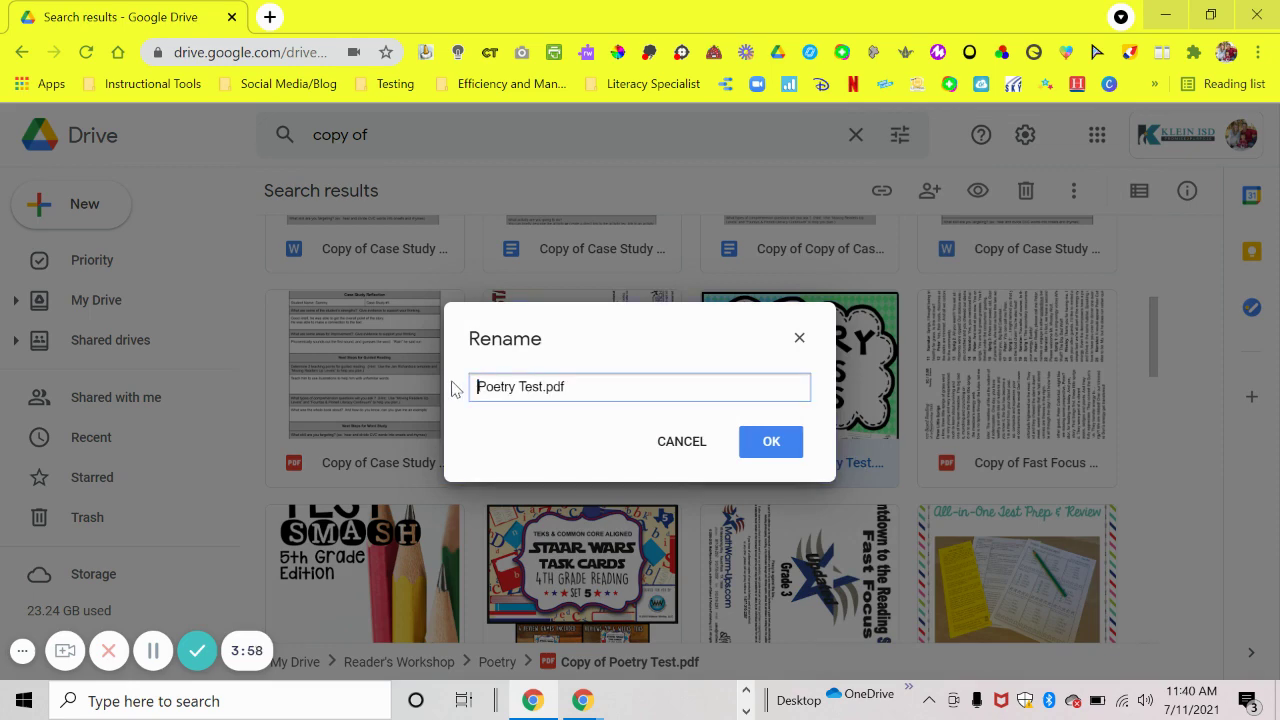
pyautogui.press('Return')
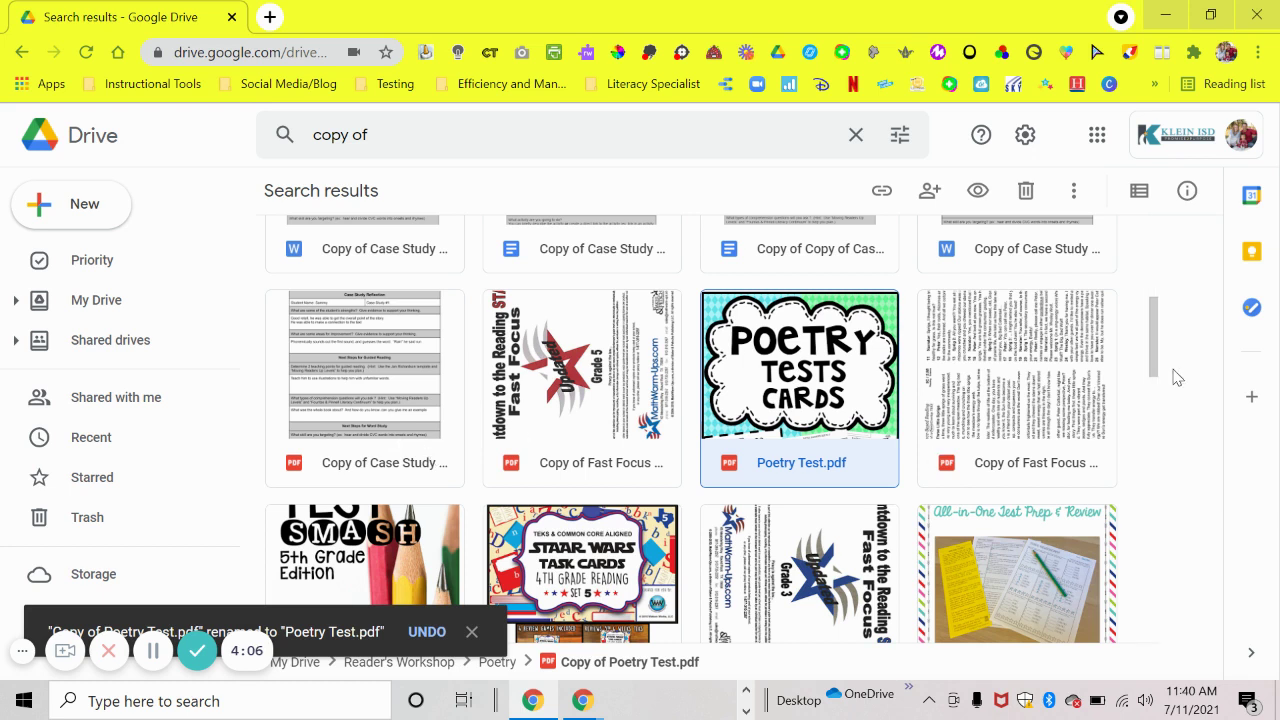
pyautogui.rightClick(1047, 368)
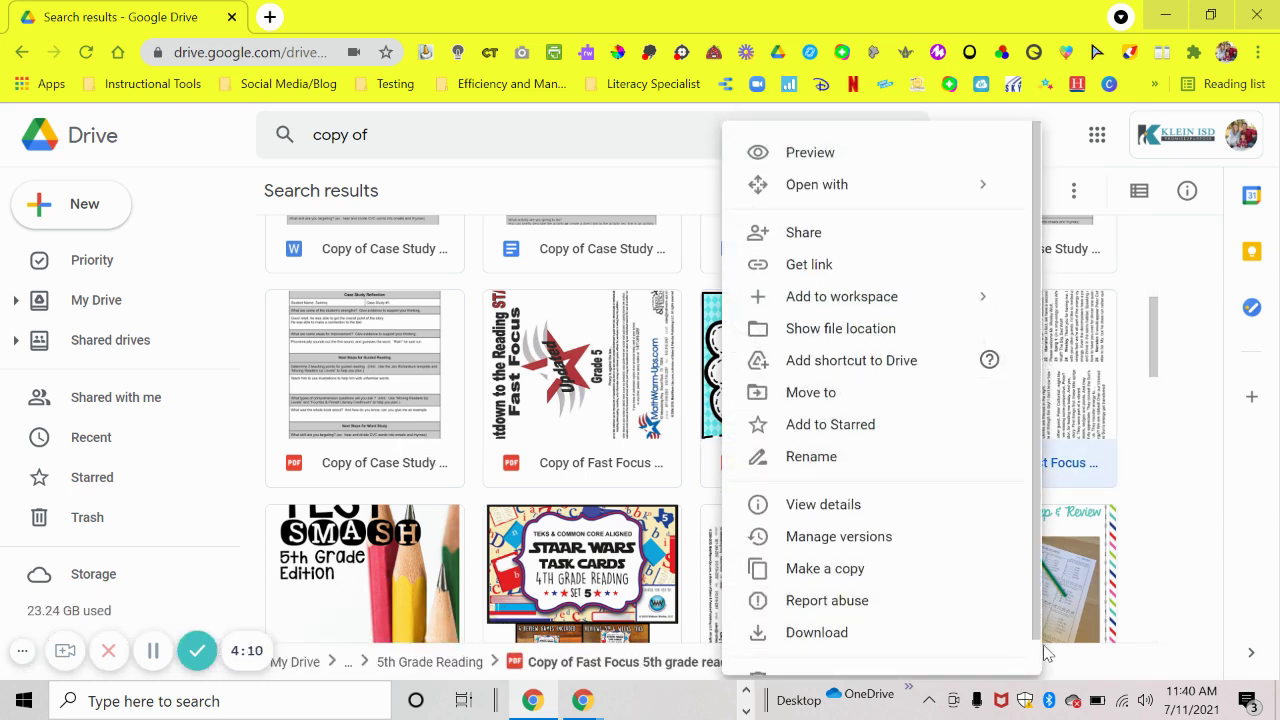
pyautogui.scroll(-1, 1034, 656)
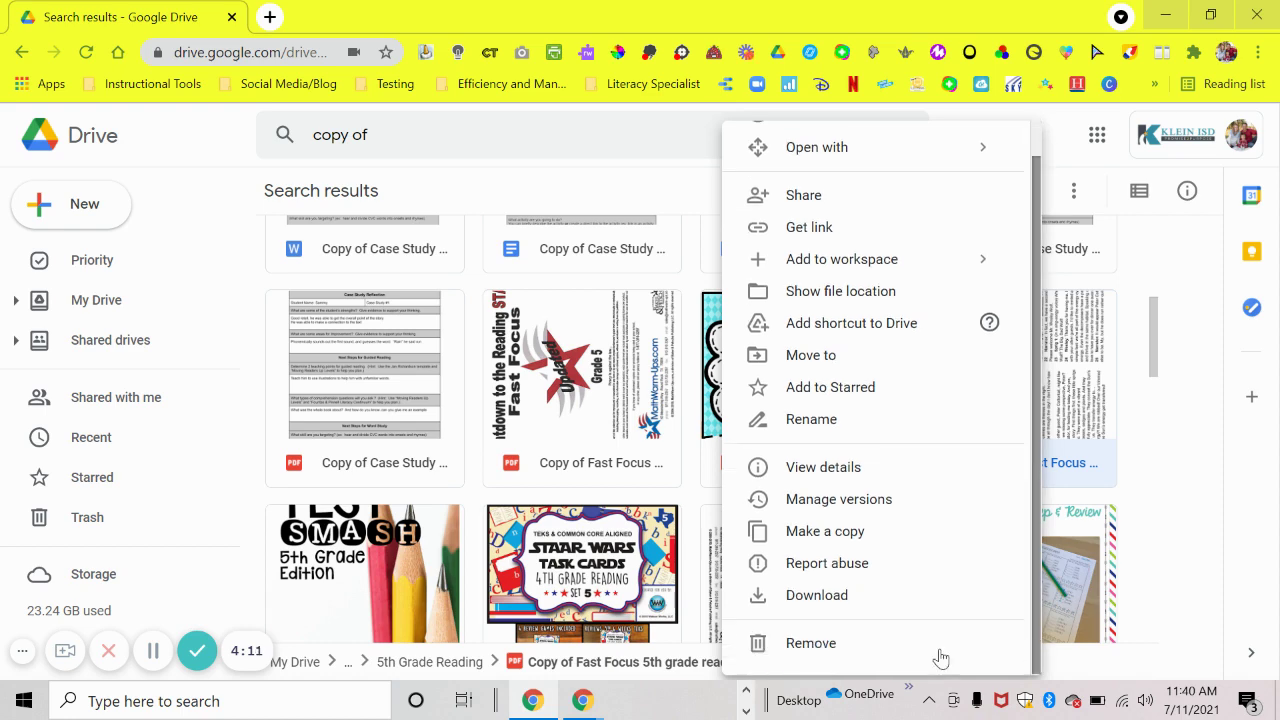
pyautogui.click(1133, 474)
# Search Drive for compressed files with the query "type:archive".
pyautogui.moveTo(1151, 337); pyautogui.dragTo(1116, 537)
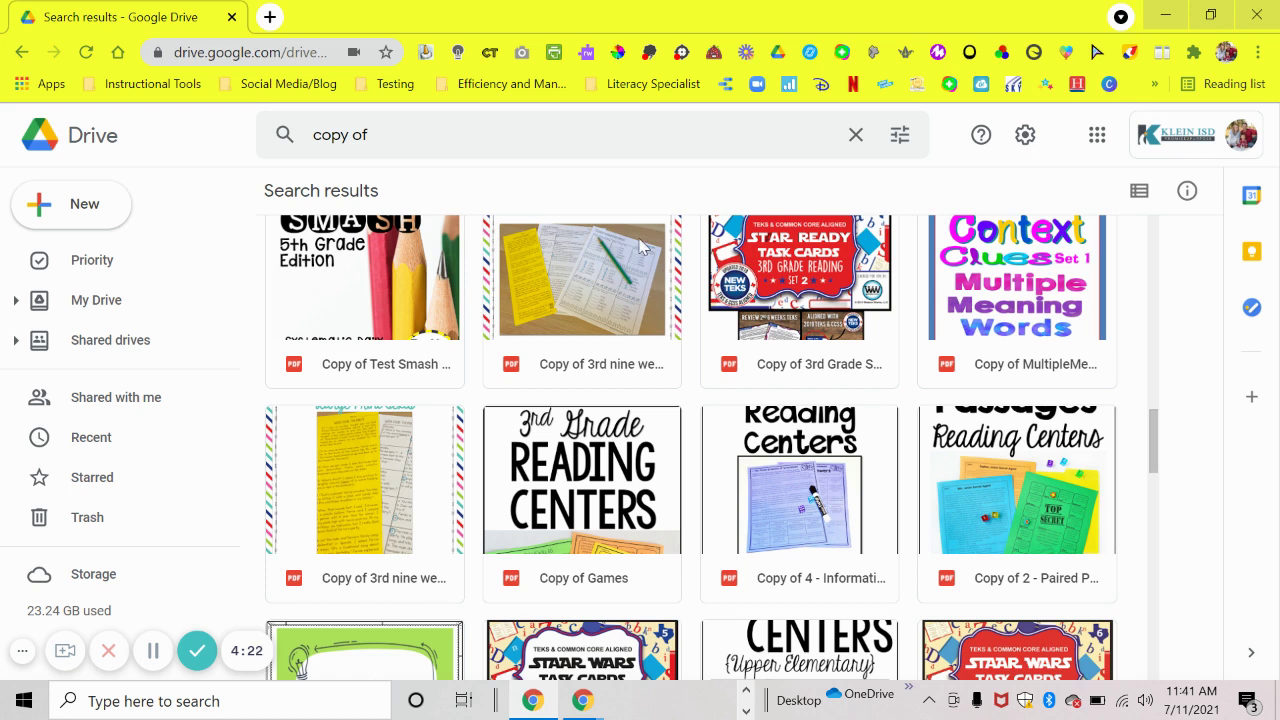
pyautogui.doubleClick(524, 140)
pyautogui.click(524, 140)
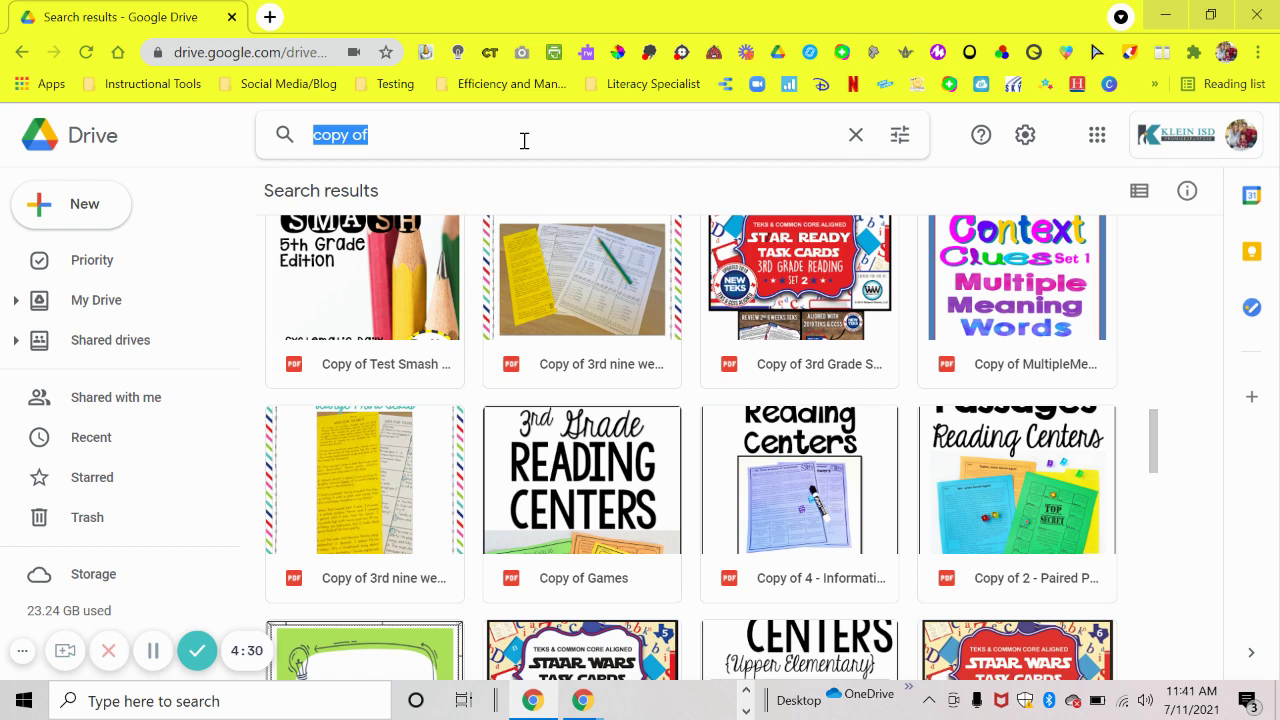
pyautogui.write('ty')
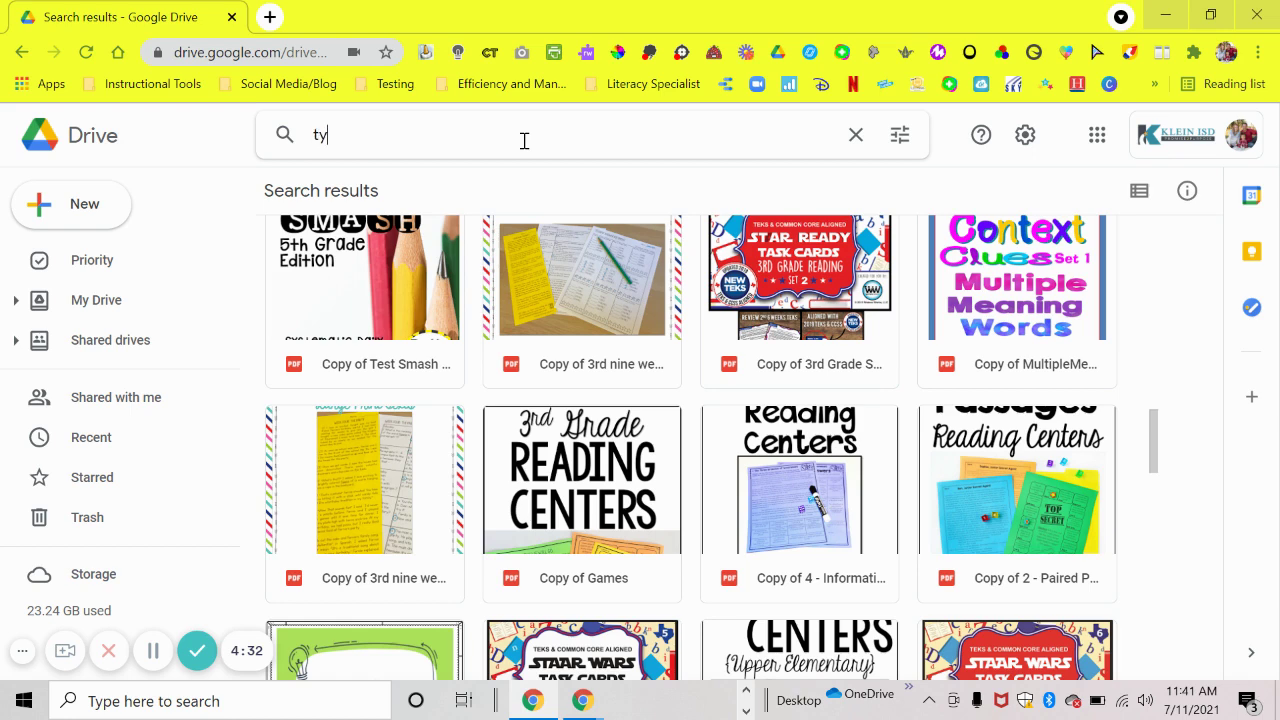
pyautogui.write('pe:archive')
pyautogui.press('Return')
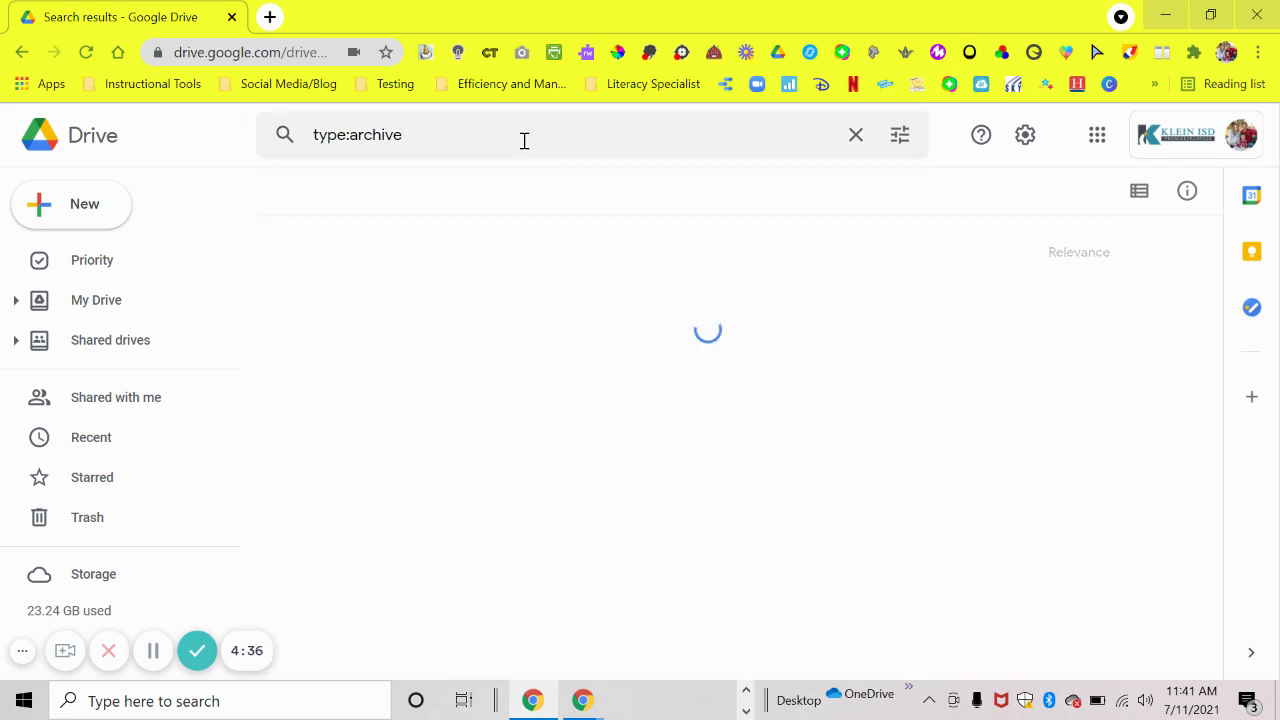
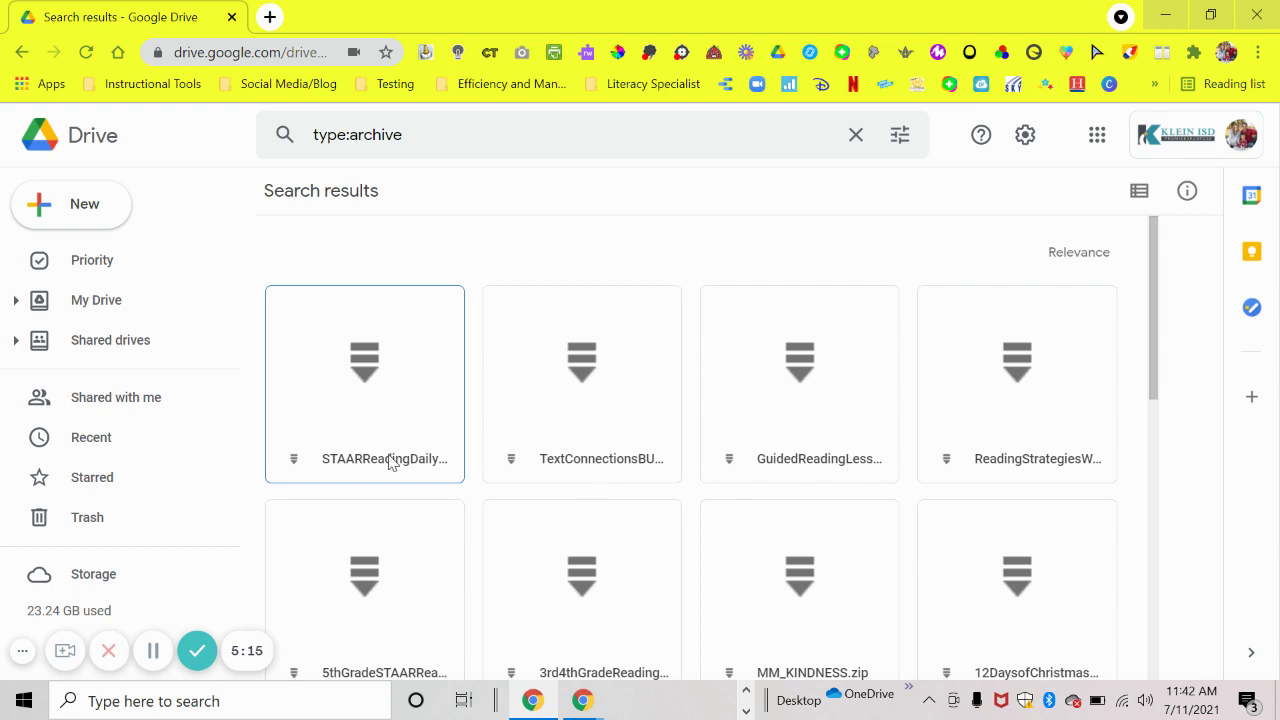
# Preview STAARReadingDailyWarmUps5thand6thGrade.zip, download it to the computer, and return to the search results.
pyautogui.click(406, 467)
pyautogui.doubleClick(406, 467)
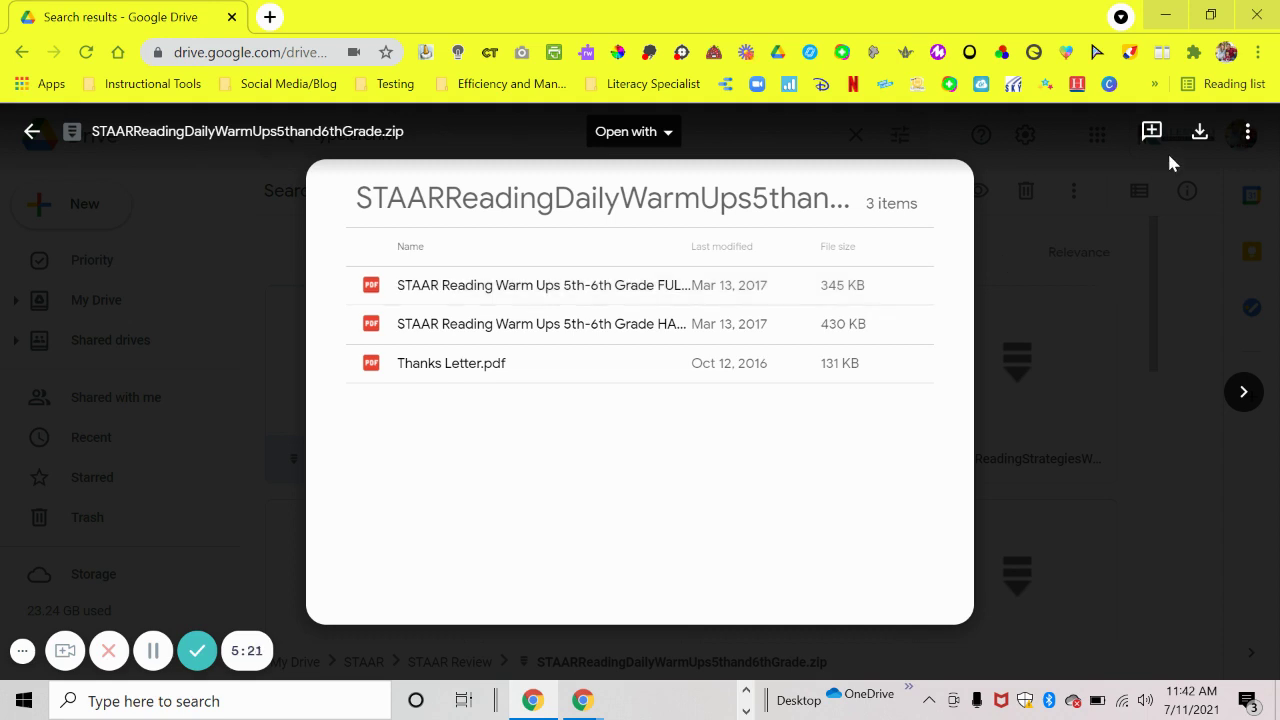
pyautogui.click(1199, 133)
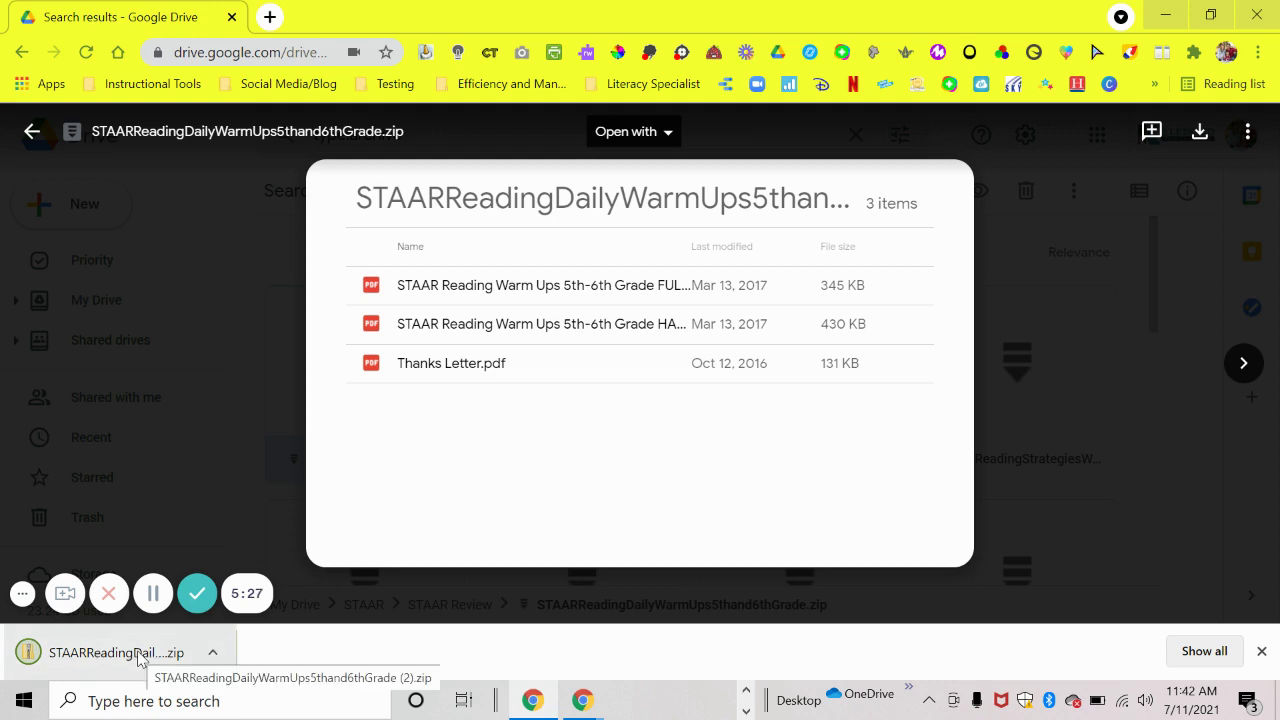
pyautogui.click(1075, 374)
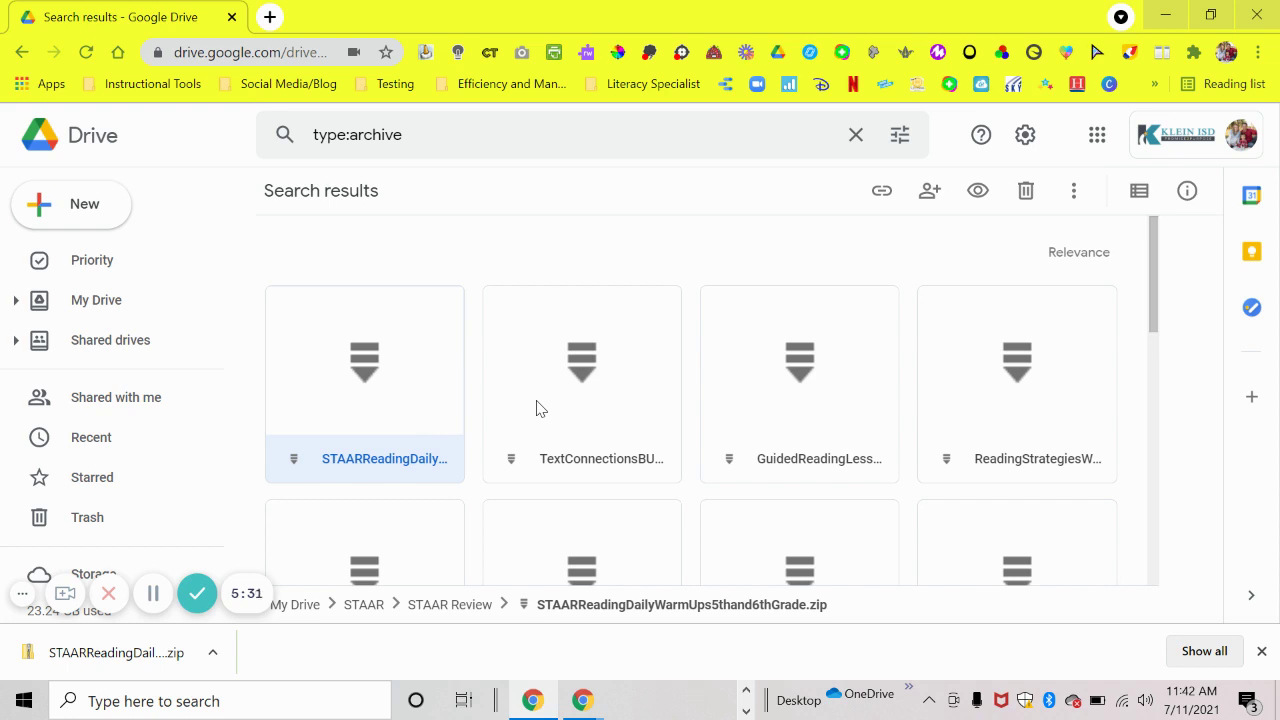
# Select TextConnectionsBUNDLE.zip and look through more of the archive files in the results.
pyautogui.click(633, 361)
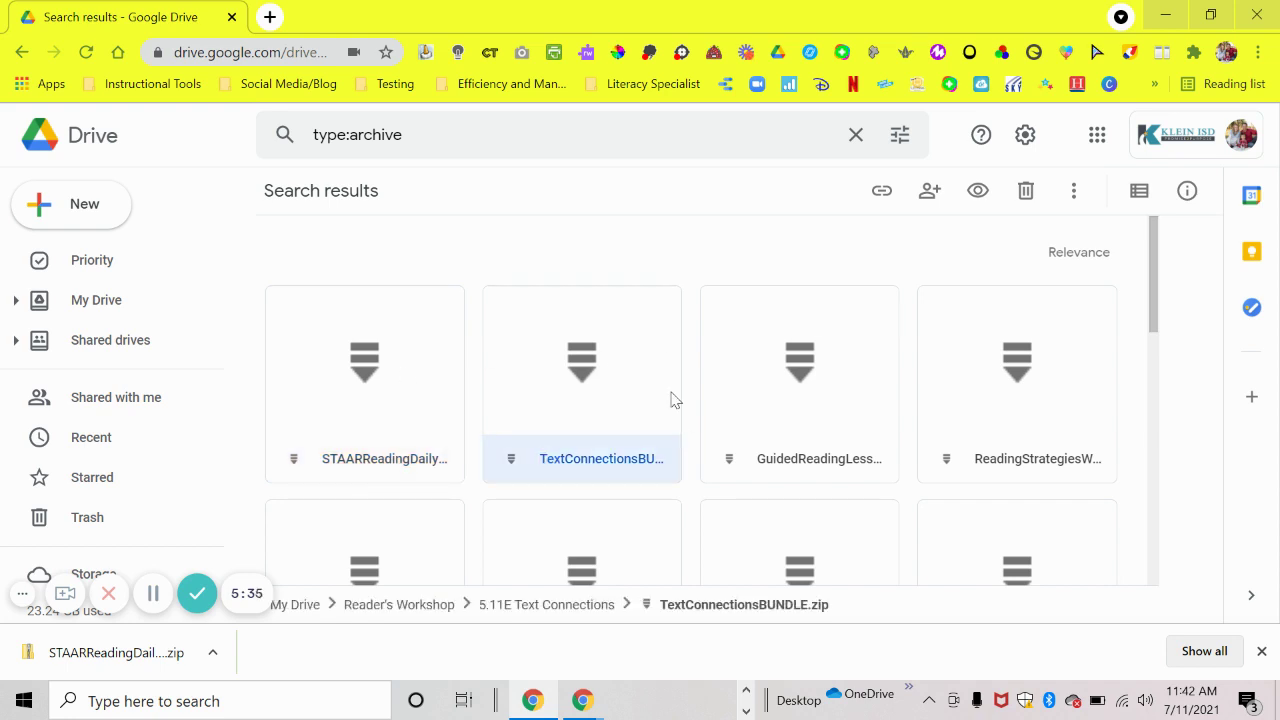
pyautogui.moveTo(1158, 309); pyautogui.dragTo(1151, 376)
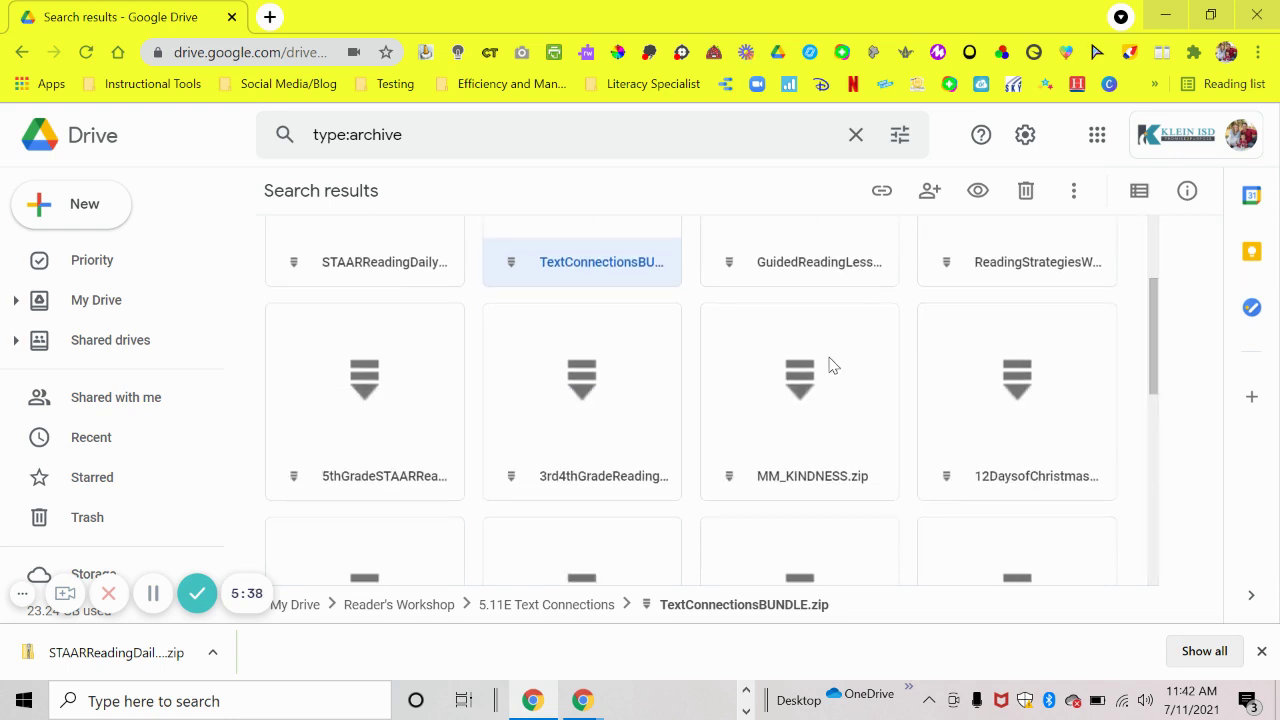
# Preview MM_KINDNESS.zip from the archive search results and download it to the computer.
pyautogui.click(795, 472)
pyautogui.doubleClick(795, 472)
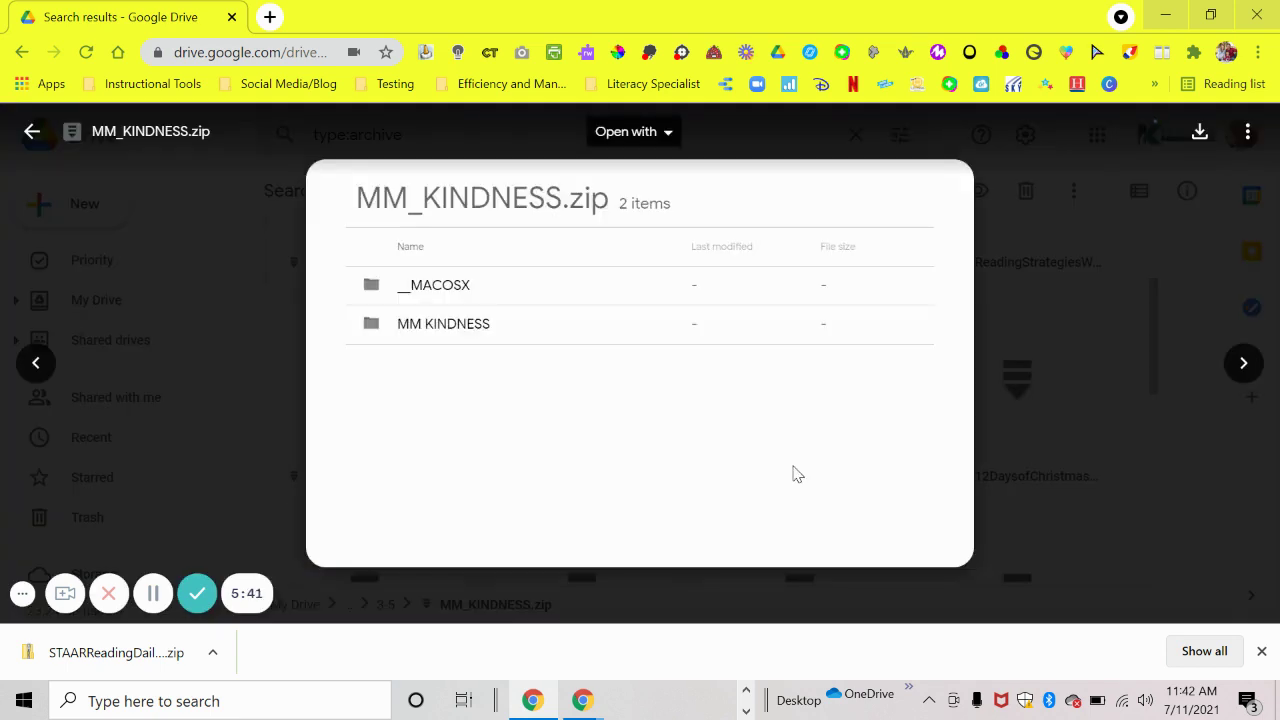
pyautogui.click(1204, 133)
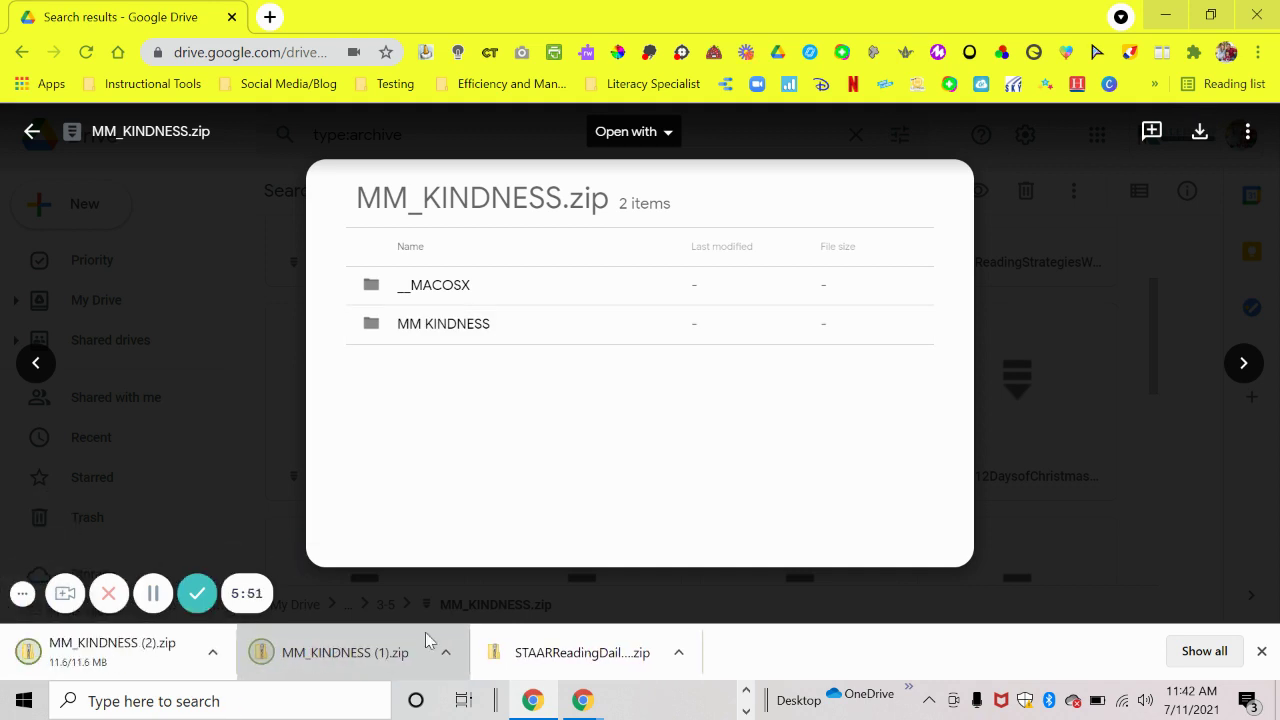
# Inspect the MM KINDNESS folder in the downloaded archive, select the B&W BULLETIN BOARD - KINDNESS PDF, and return to the Drive search results.
pyautogui.click(379, 655)
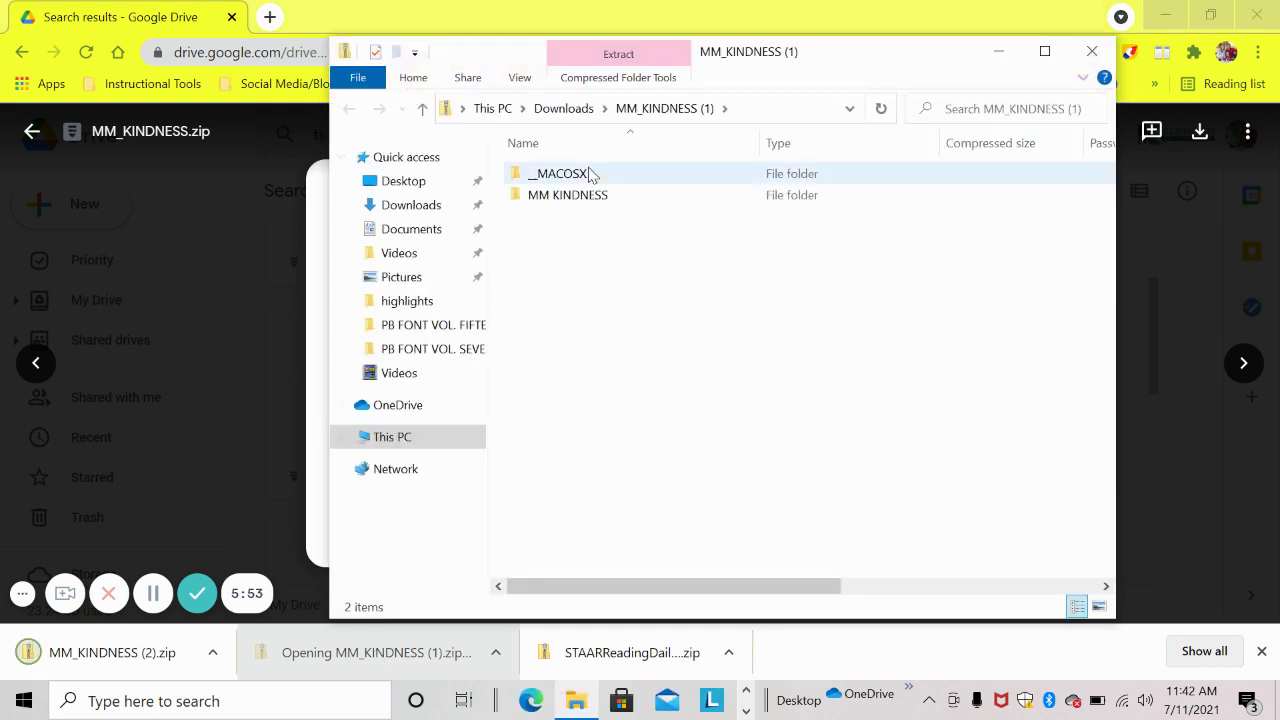
pyautogui.doubleClick(575, 197)
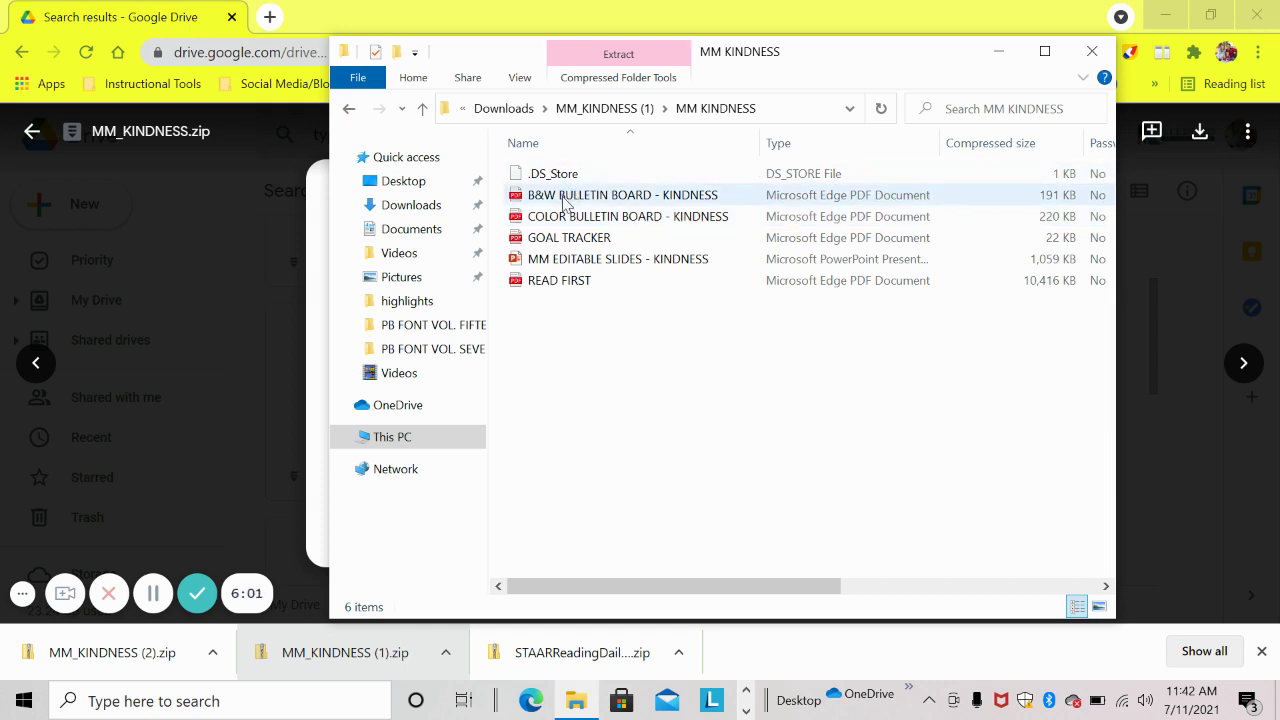
pyautogui.click(565, 200)
pyautogui.moveTo(565, 200); pyautogui.dragTo(687, 200)
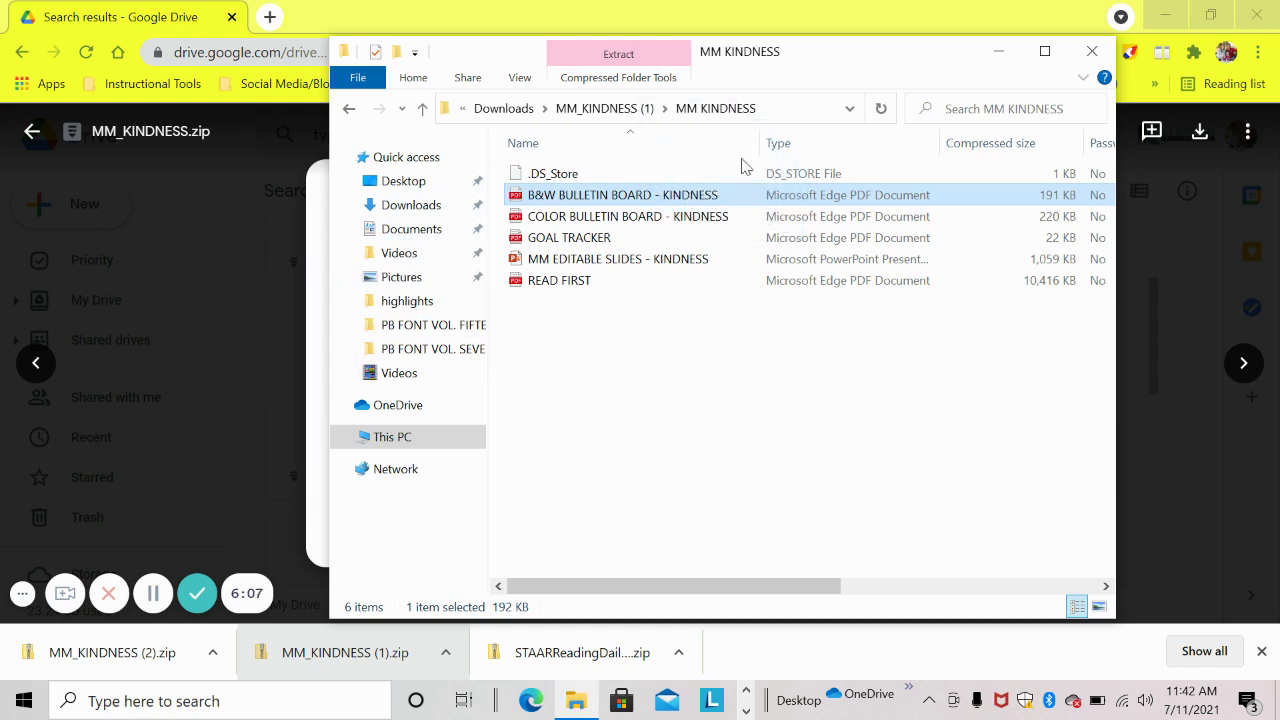
pyautogui.click(1088, 53)
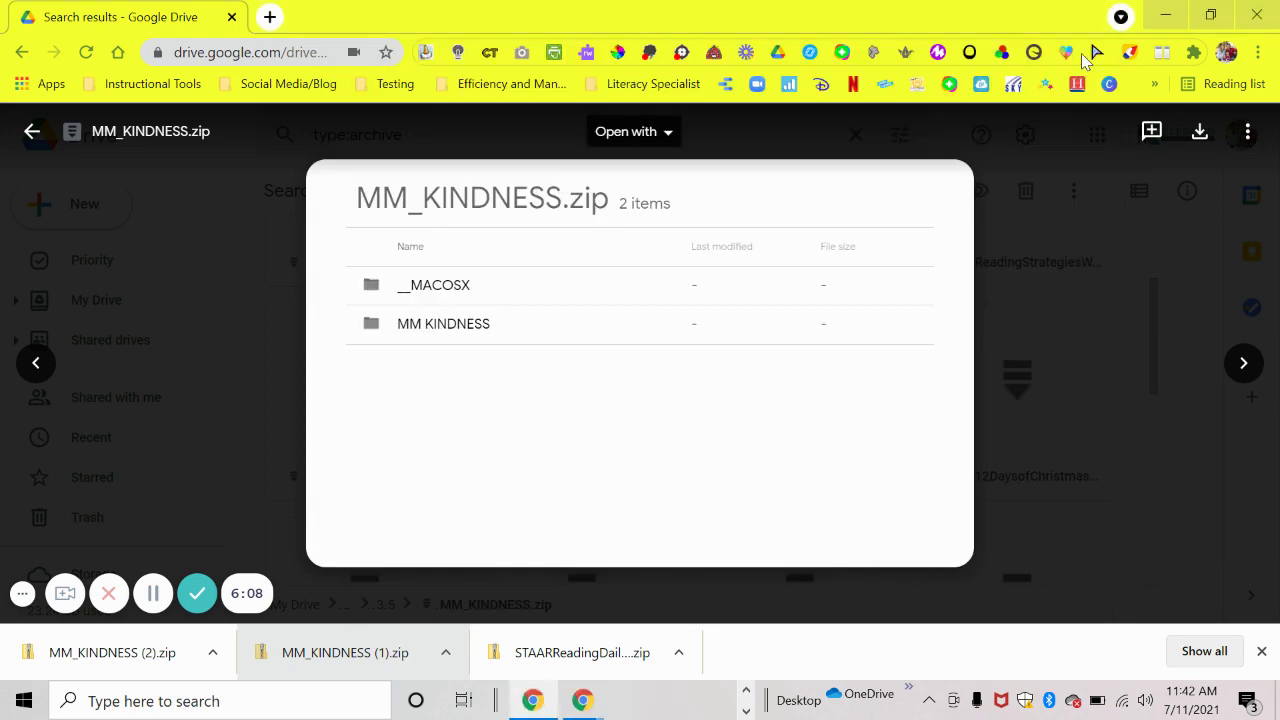
pyautogui.click(1062, 244)
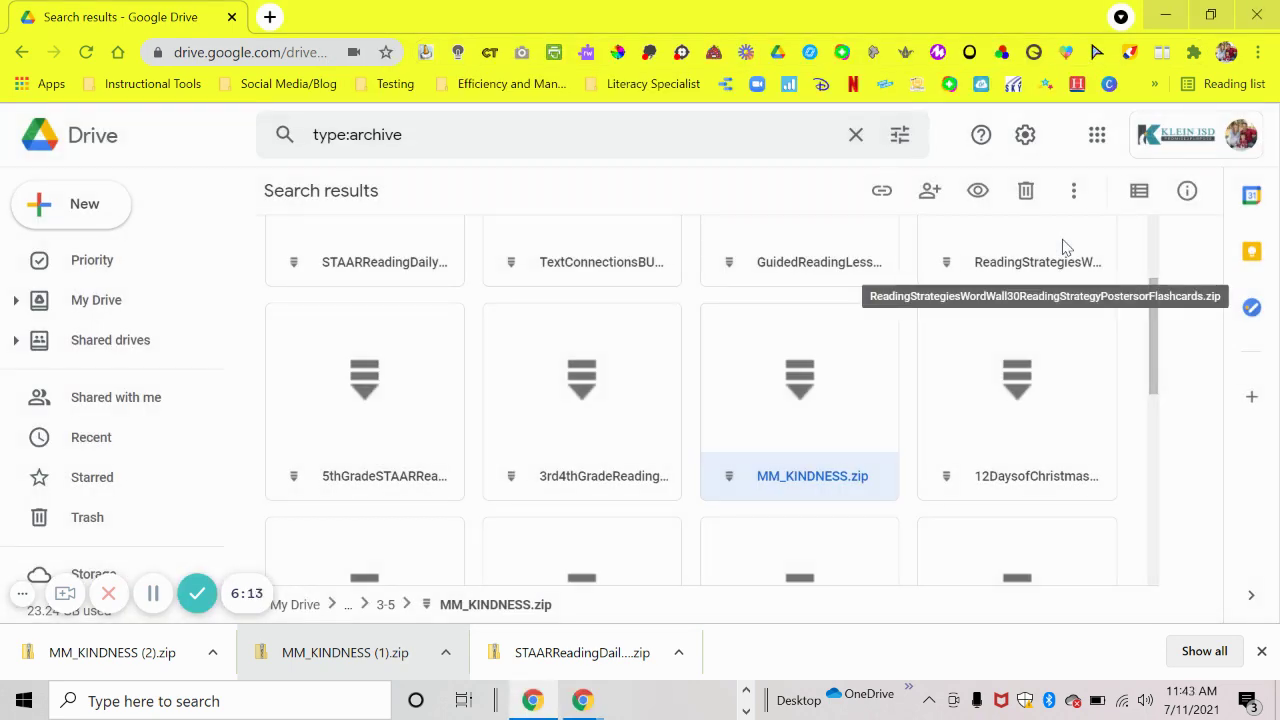
# Go to My Drive and look through the loose files listed below the folders.
pyautogui.moveTo(1157, 286); pyautogui.dragTo(1153, 258)
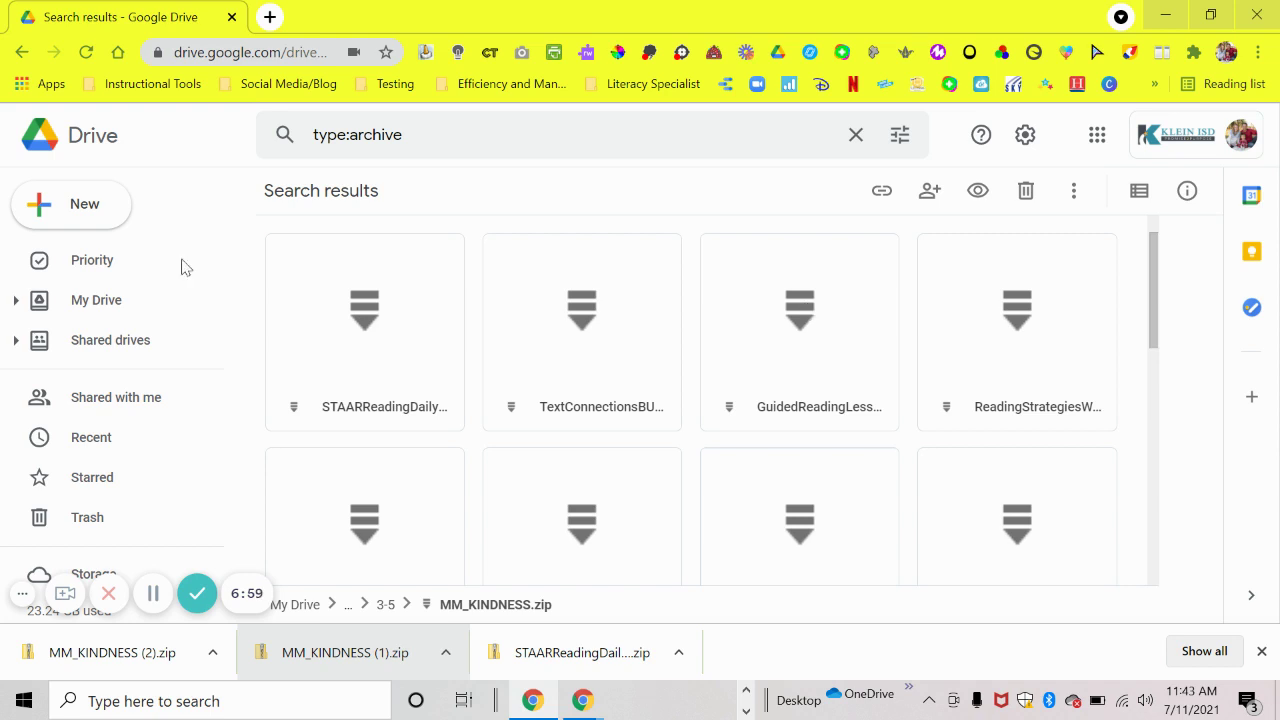
pyautogui.click(104, 296)
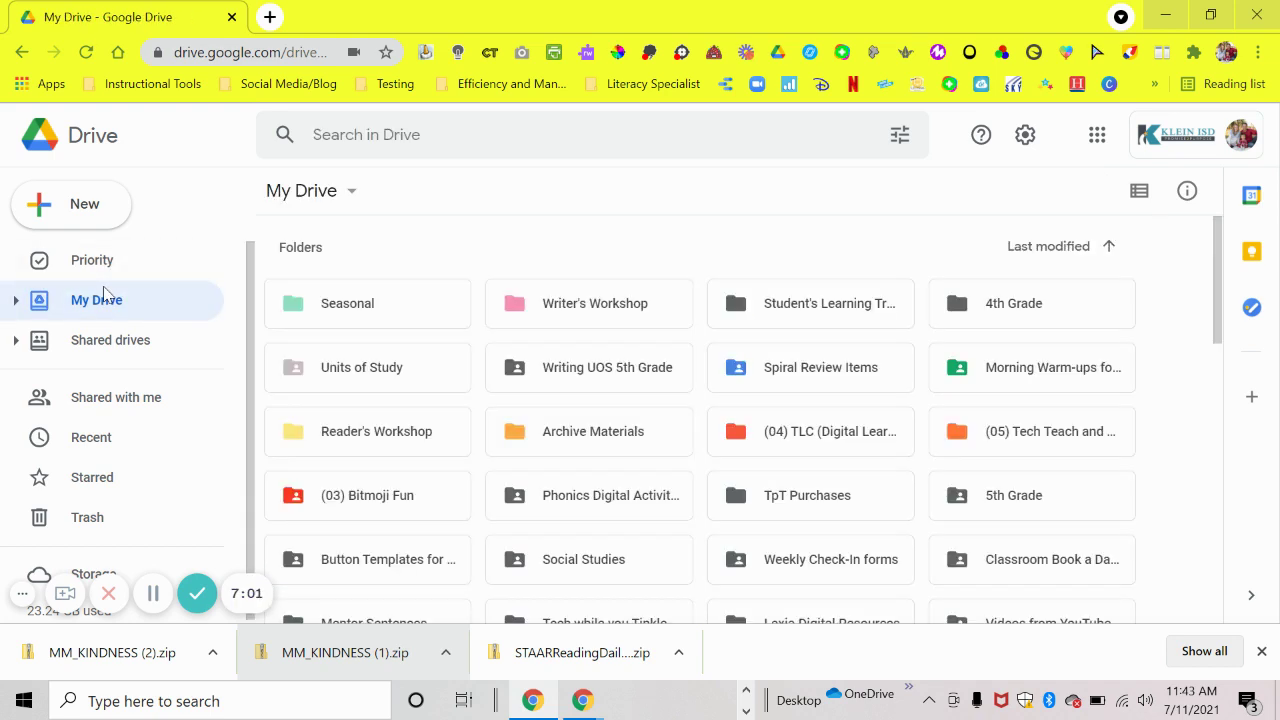
pyautogui.scroll(-8, 1222, 600)
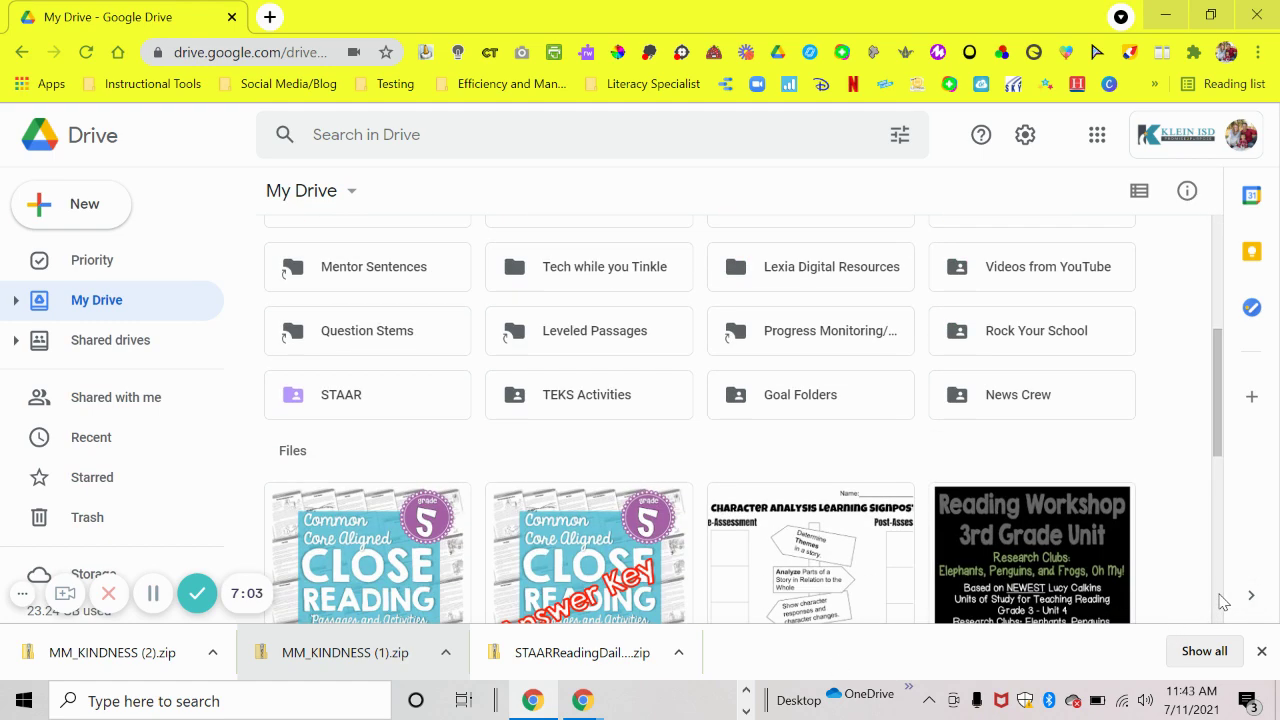
pyautogui.scroll(-1, 1216, 560)
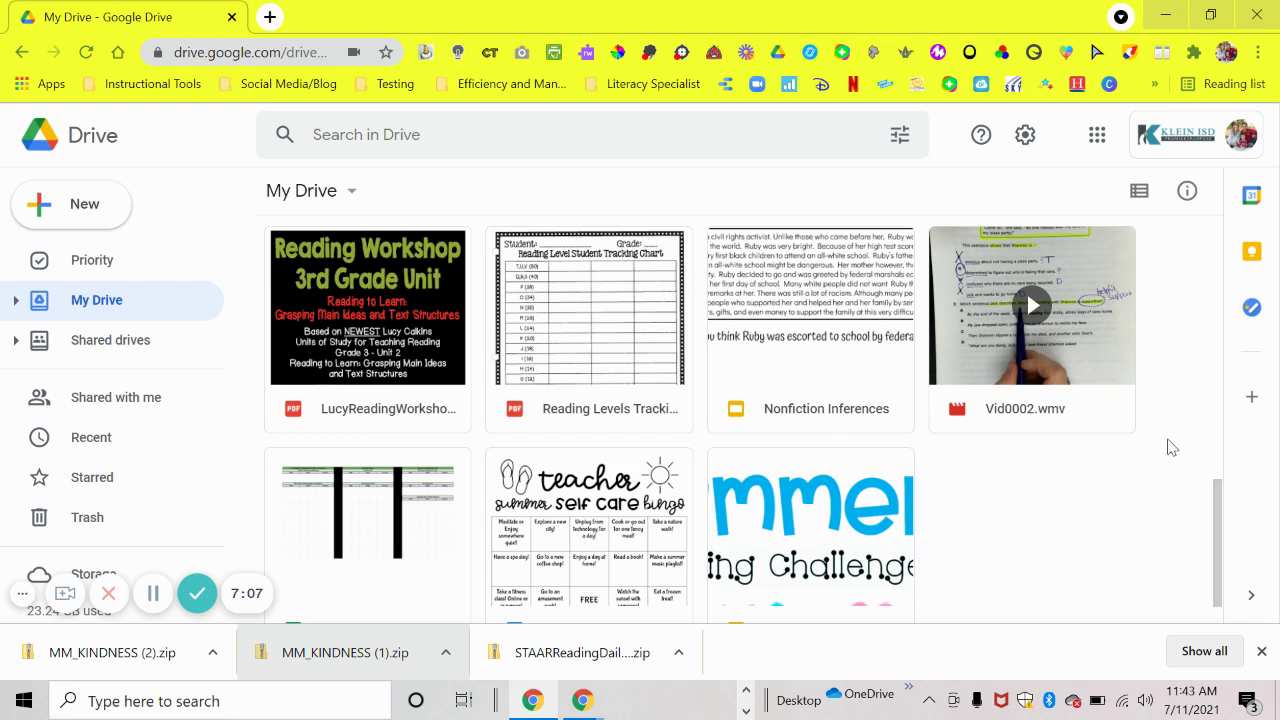
pyautogui.scroll(-1, 1218, 560)
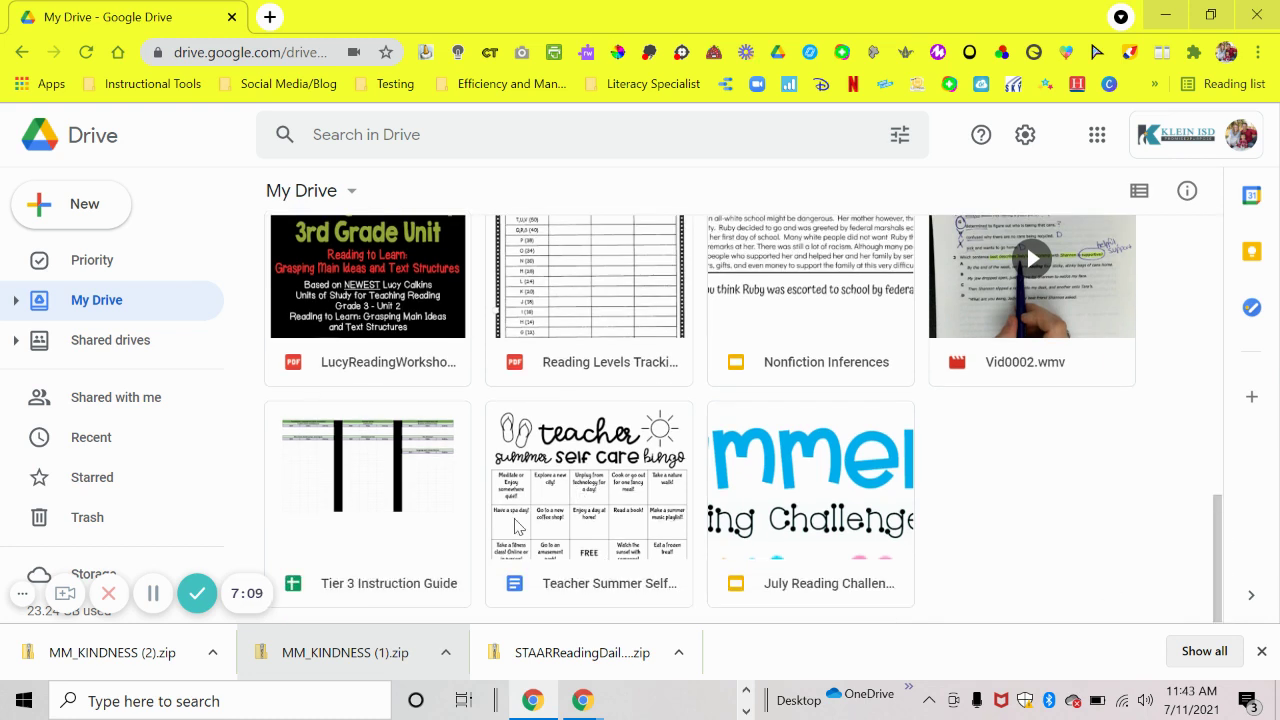